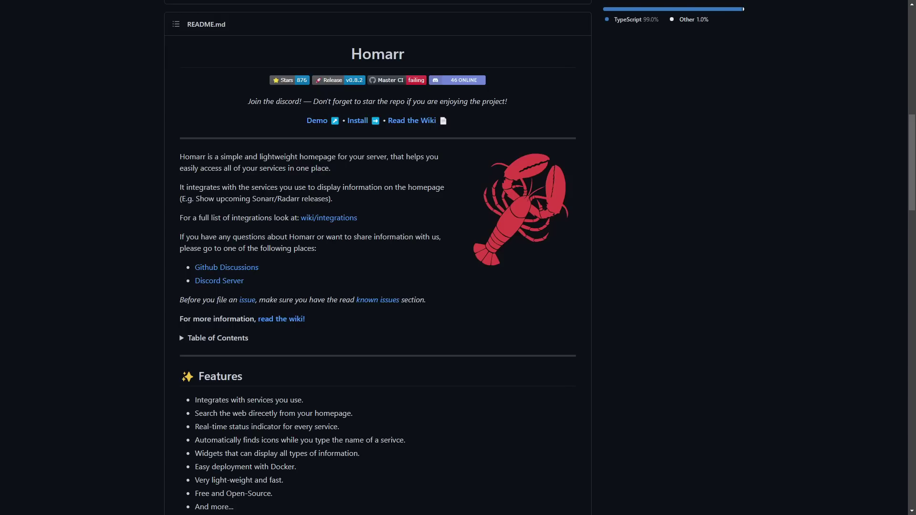
Scroll the Homarr README down to the Preview section's dashboard demo
scroll(289, 190, "down", 4)
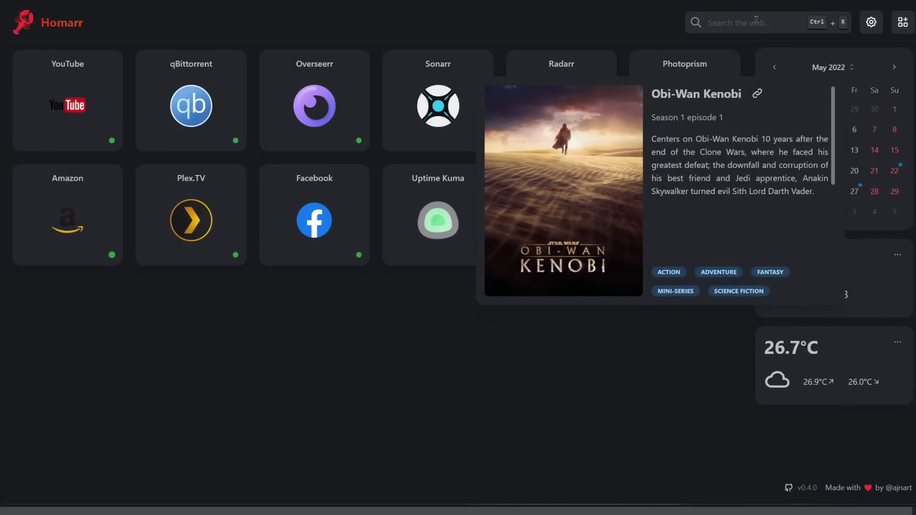
Load the normienew config from the dashboard settings
key("ctrl+k")
left_click(872, 22)
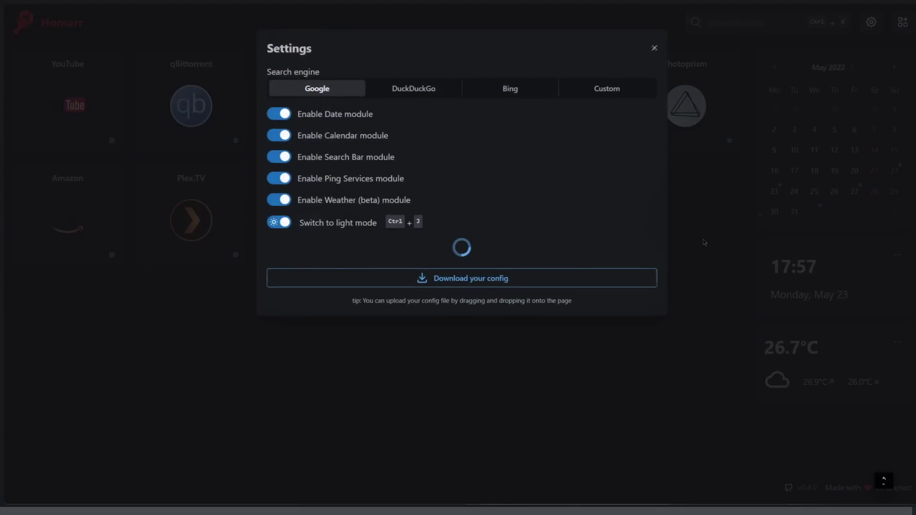
left_click(465, 267)
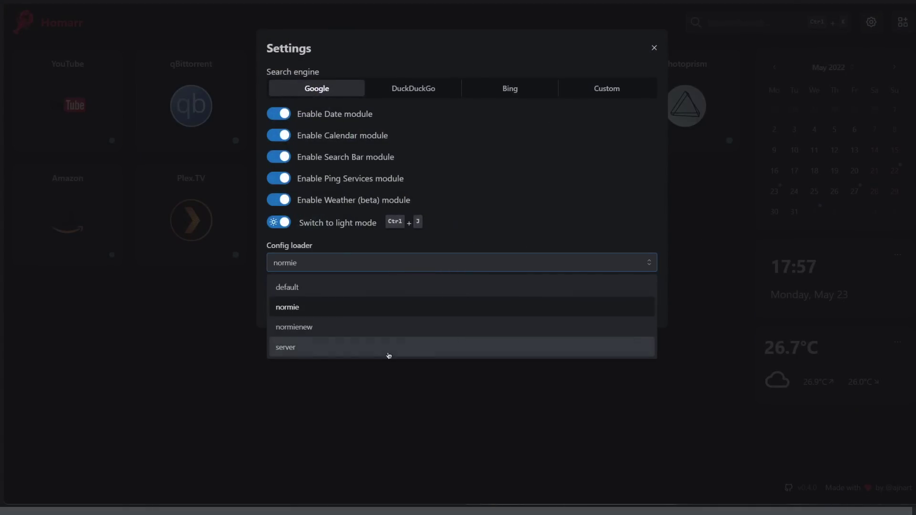
left_click(364, 333)
left_click(330, 349)
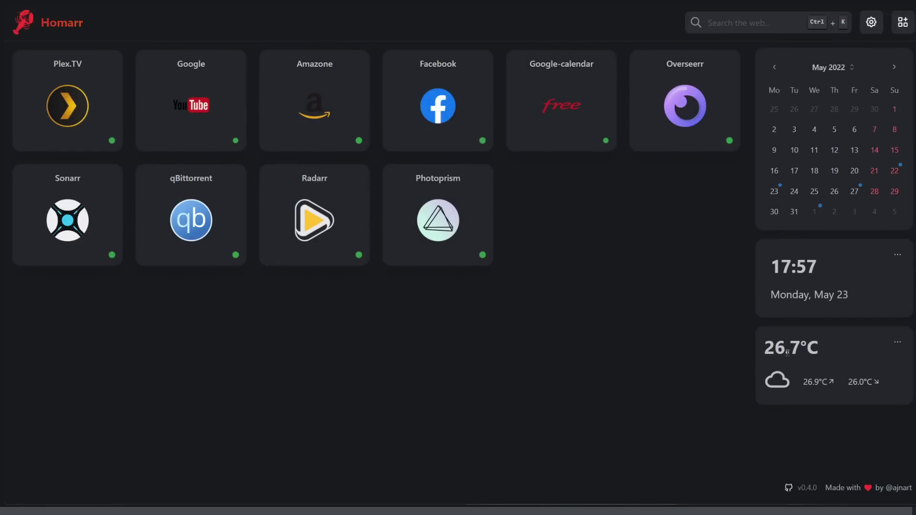
Move the Sonarr tile into the fourth slot and view the calendar episodes on days 22 and 27
mouse_move(773, 380)
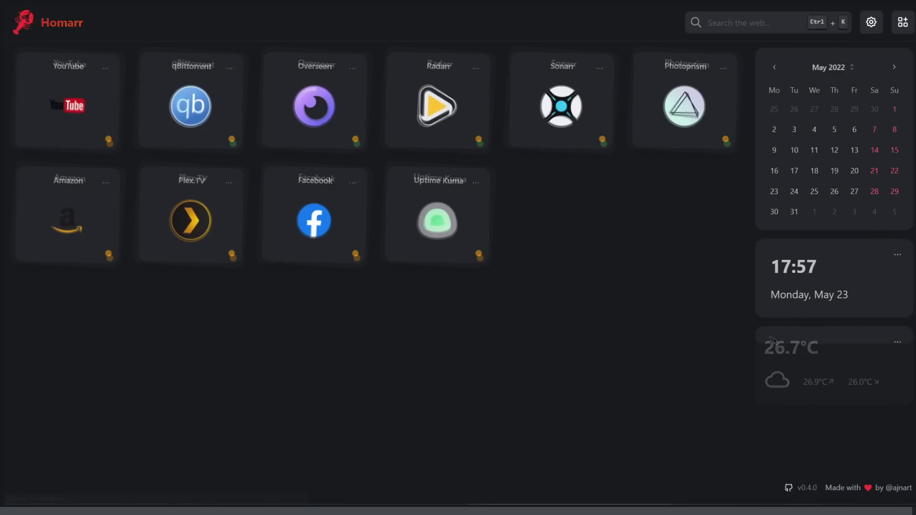
left_click_drag(605, 142, 496, 193)
left_click(895, 171)
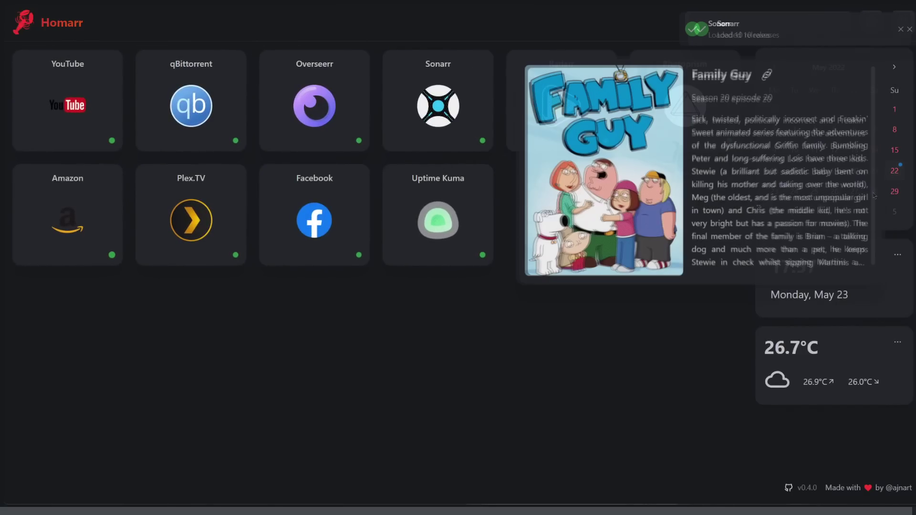
left_click(854, 191)
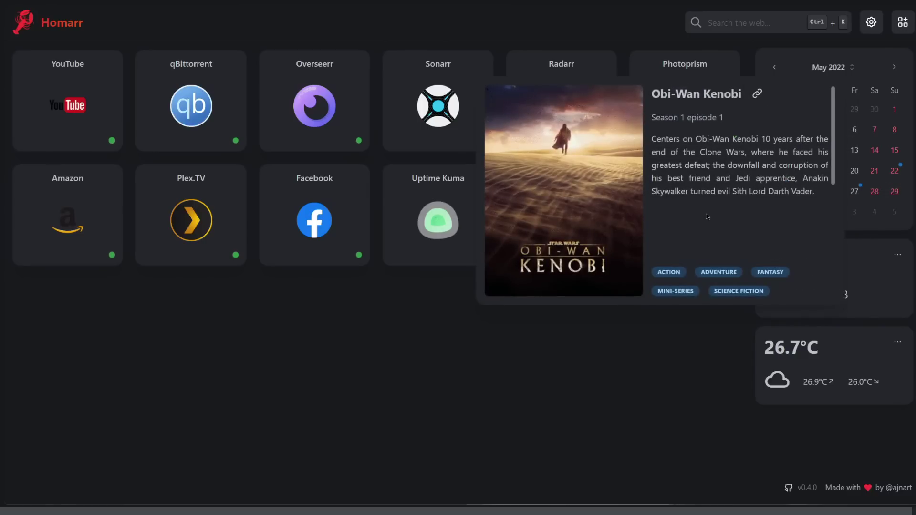
left_click(763, 29)
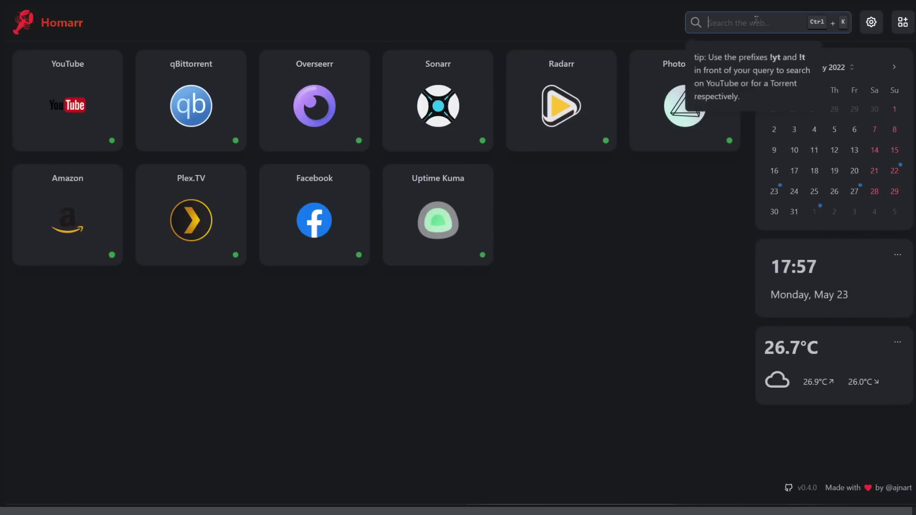
Reload the normienew config and return to the dashboard
left_click(871, 23)
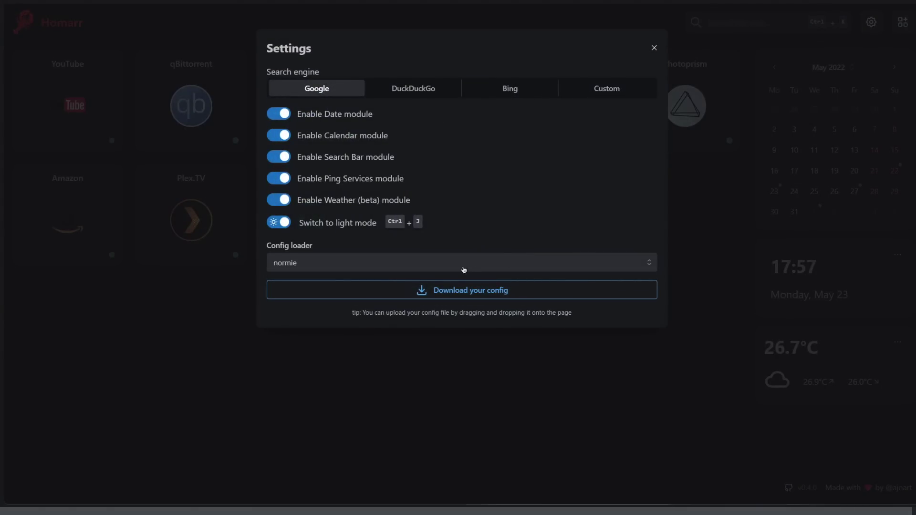
left_click(465, 266)
left_click(368, 328)
left_click(725, 393)
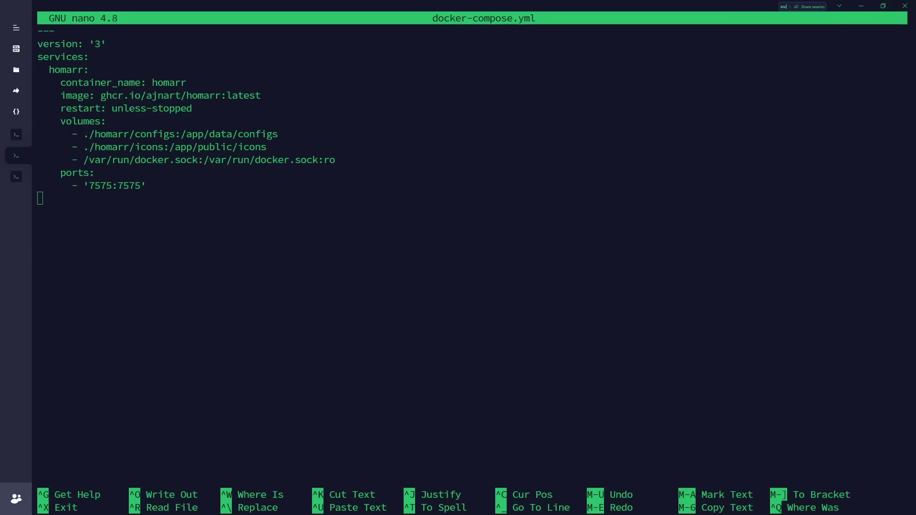
left_click_drag(139, 134, 175, 134)
left_click(86, 134)
double_click(320, 158)
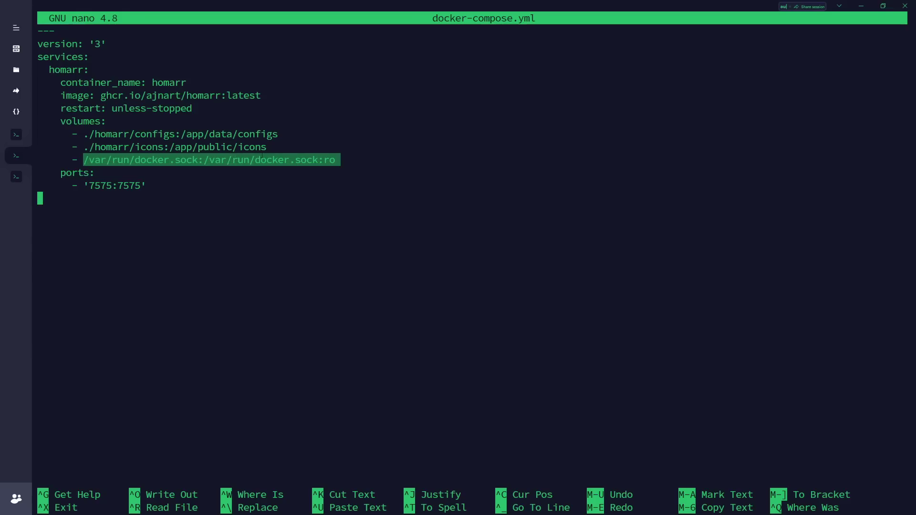
left_click(356, 157)
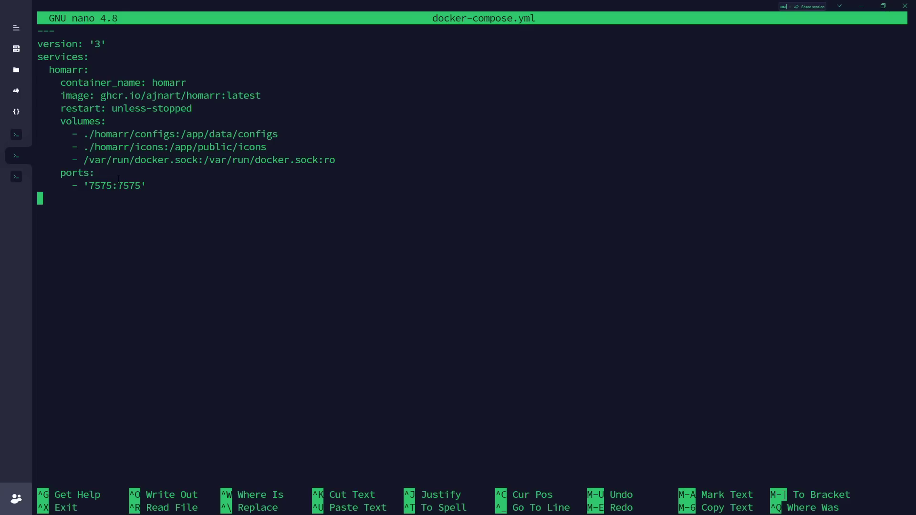
In the IBRA menu, choose 6 for Submenu Tools, then run the Homarr installer
key("ctrl+Tab")
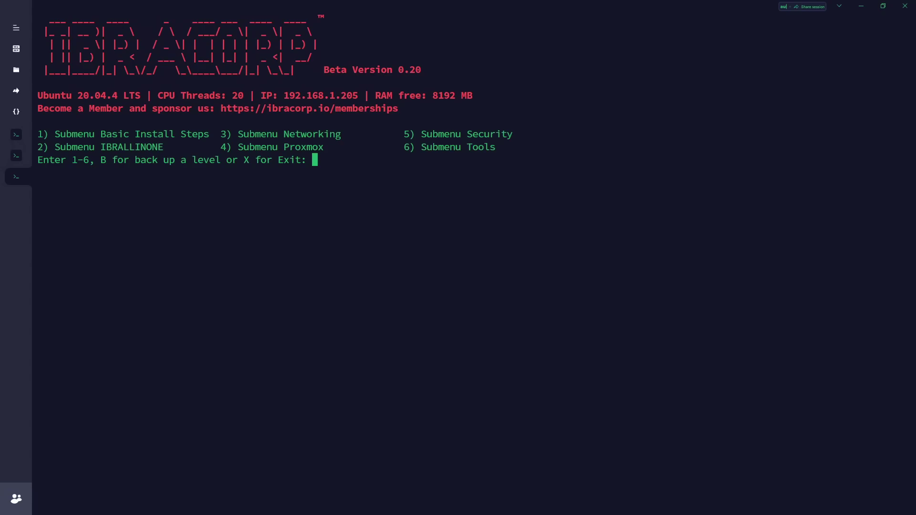
type("6")
key("Return")
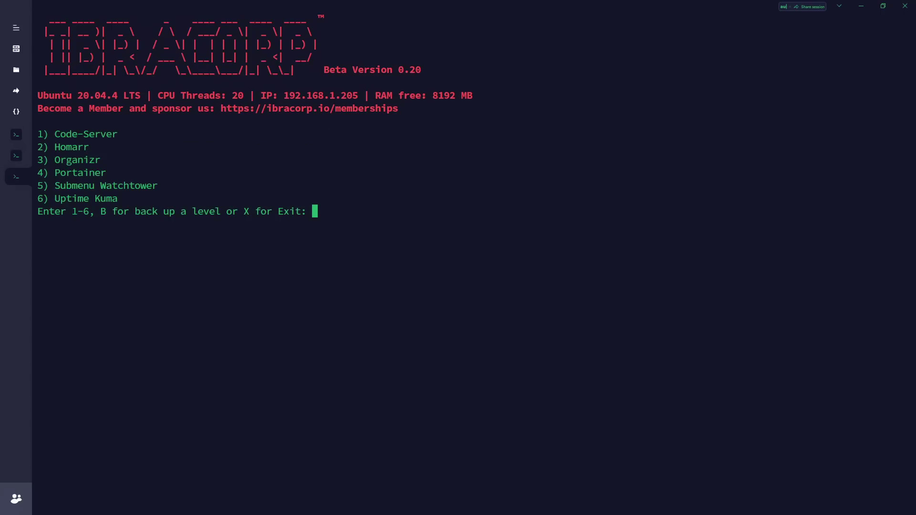
left_click(16, 135)
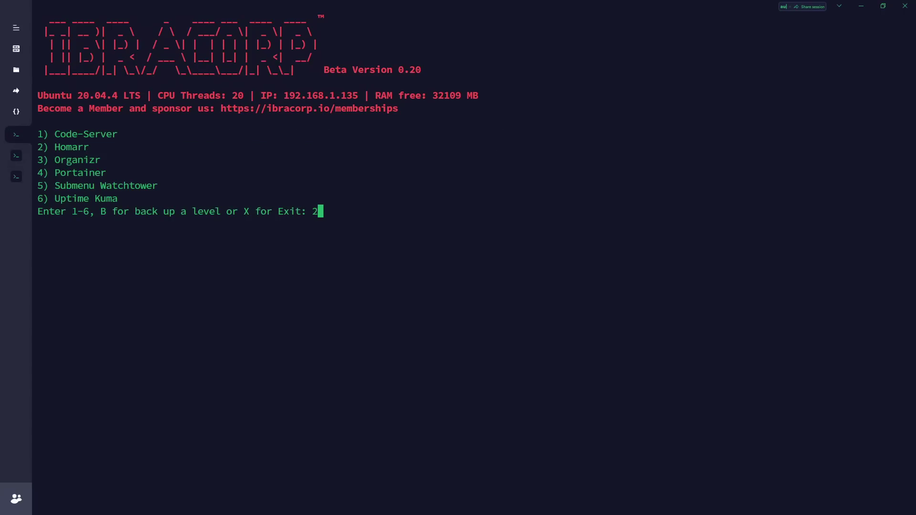
key("Return")
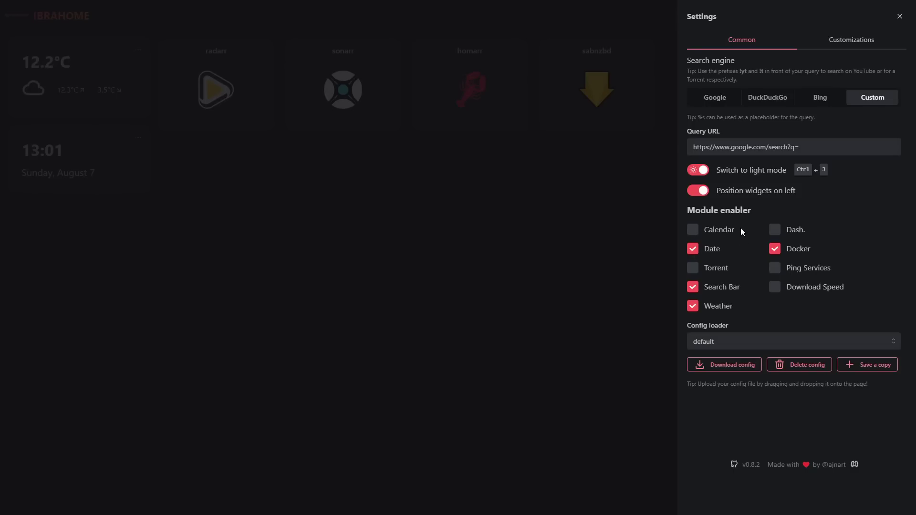
Enable the Calendar, Ping Services, Dash., Torrent and Download Speed modules
left_click(693, 235)
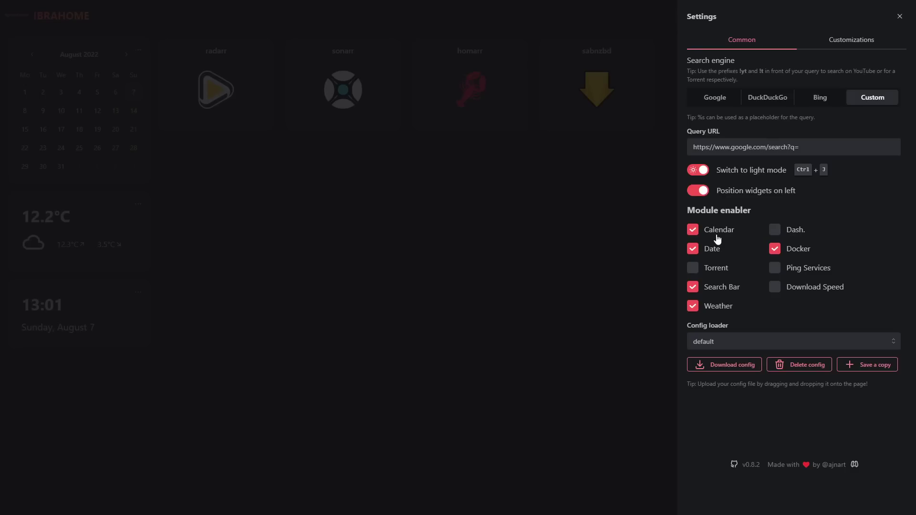
left_click(777, 275)
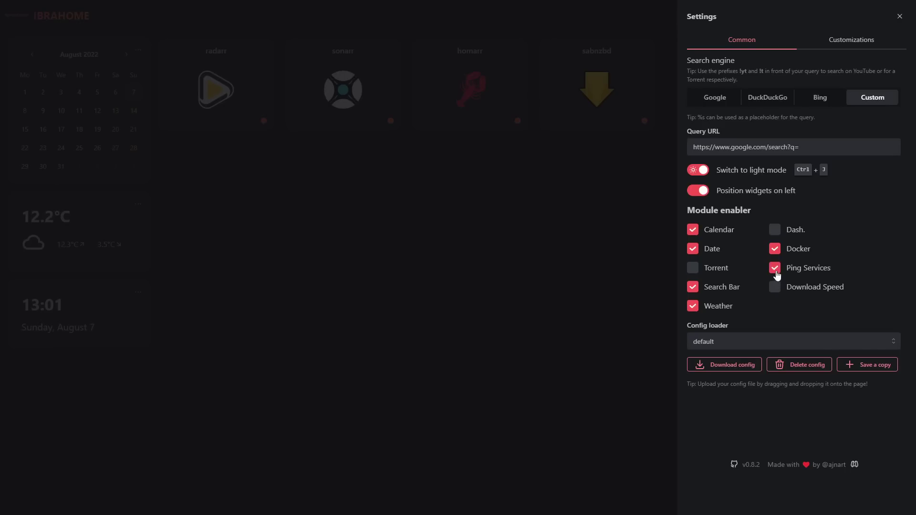
left_click(779, 231)
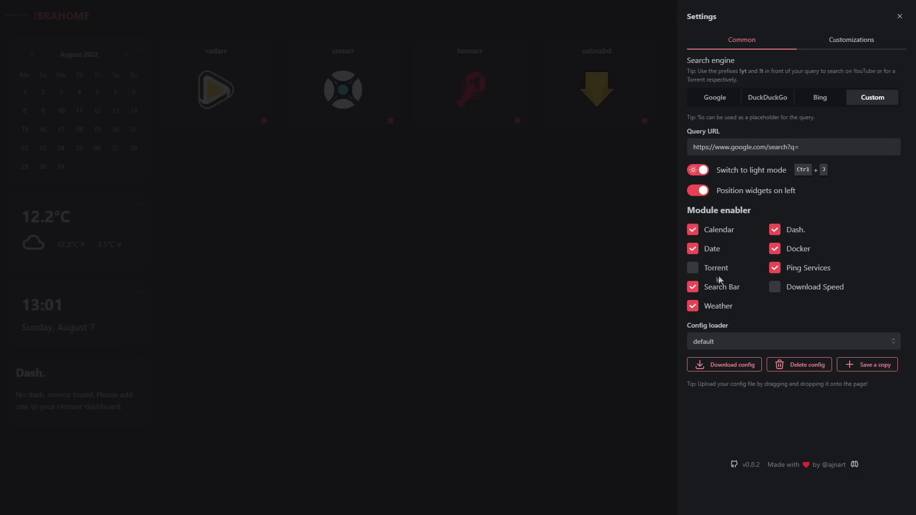
left_click(696, 271)
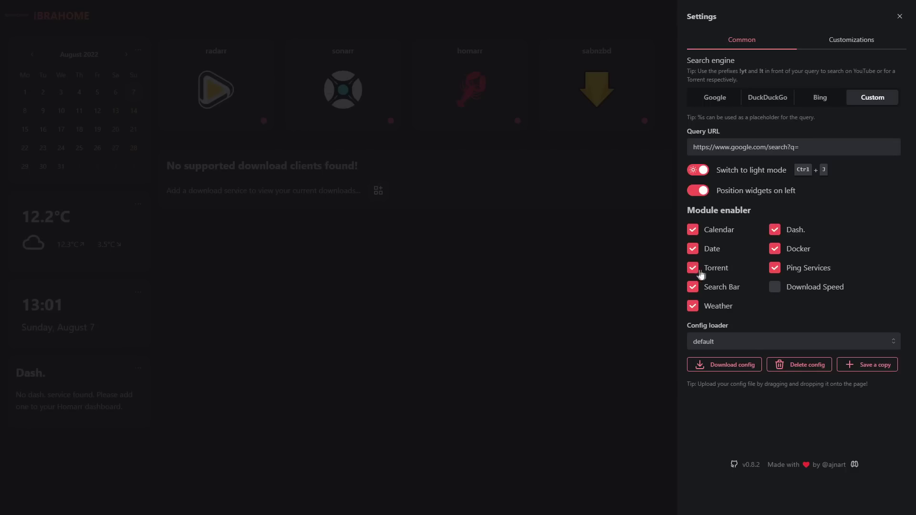
left_click(775, 287)
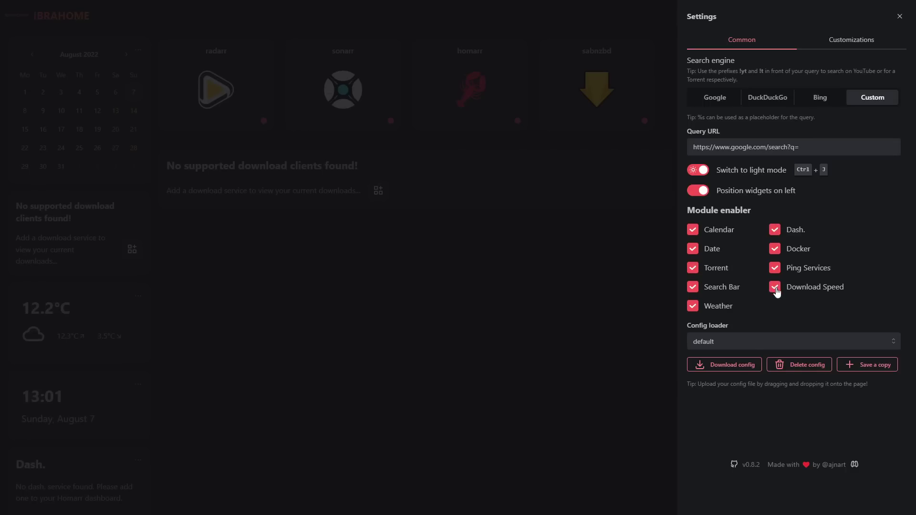
Check the saved config list without changing it, then select the whole Query URL text
left_click(745, 342)
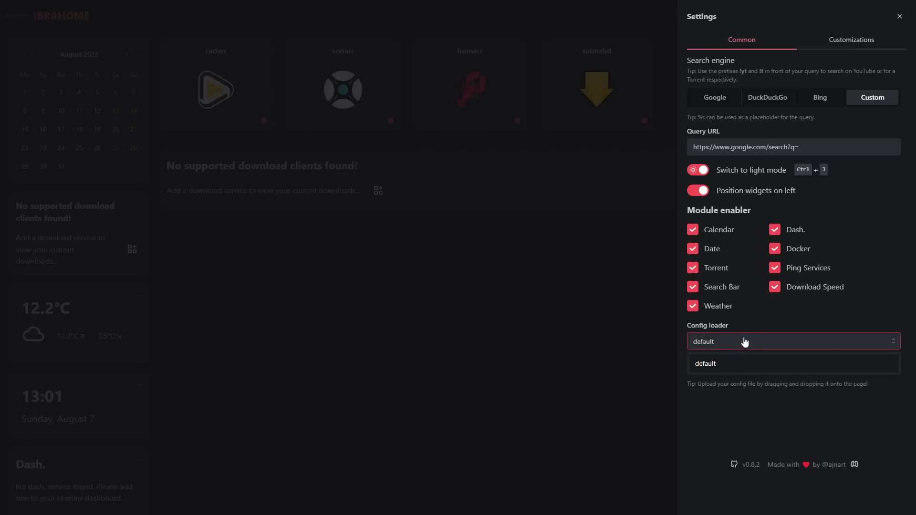
left_click(749, 326)
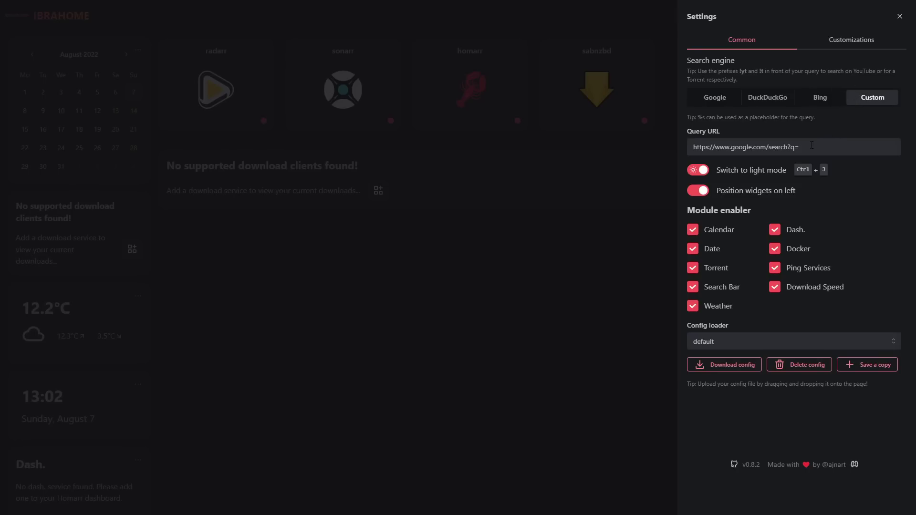
left_click_drag(812, 145, 688, 149)
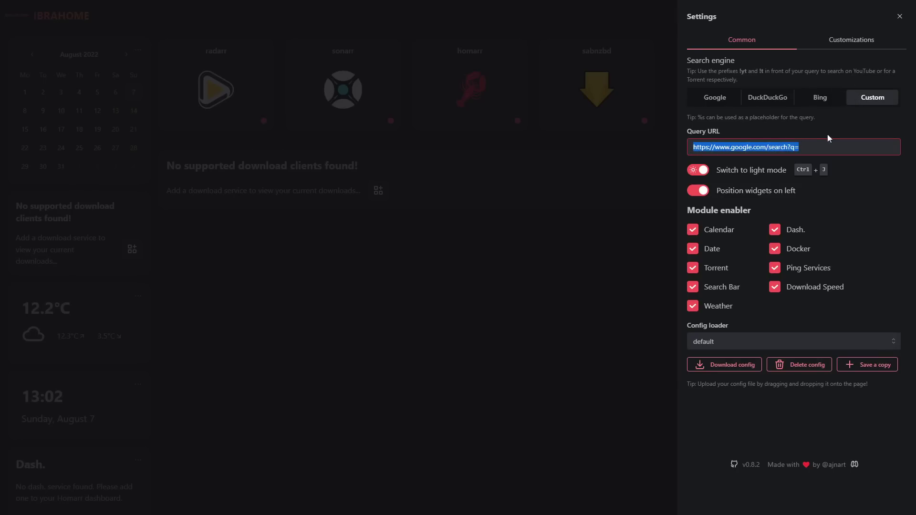
Highlight the !yt YouTube and !t torrent search-prefix tips, then close the Settings drawer
left_click(810, 114)
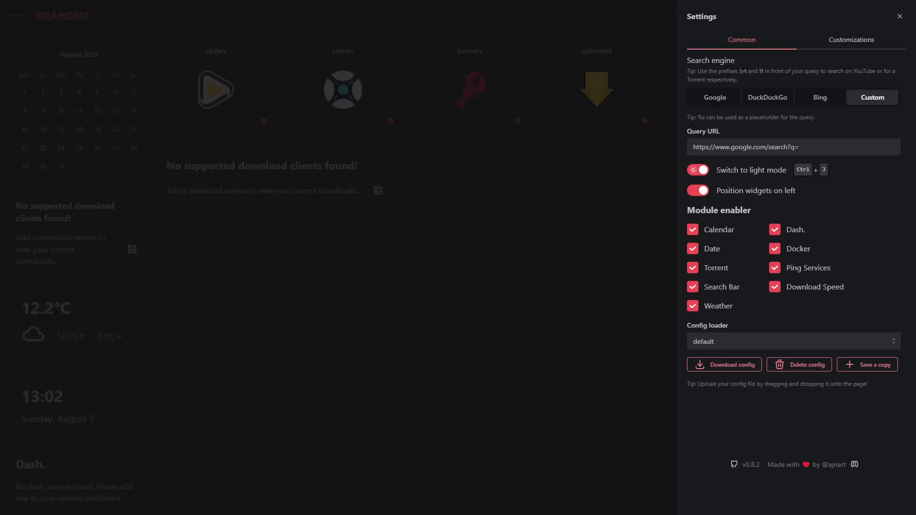
left_click_drag(739, 71, 747, 71)
left_click_drag(760, 71, 767, 71)
left_click(774, 77)
left_click(900, 16)
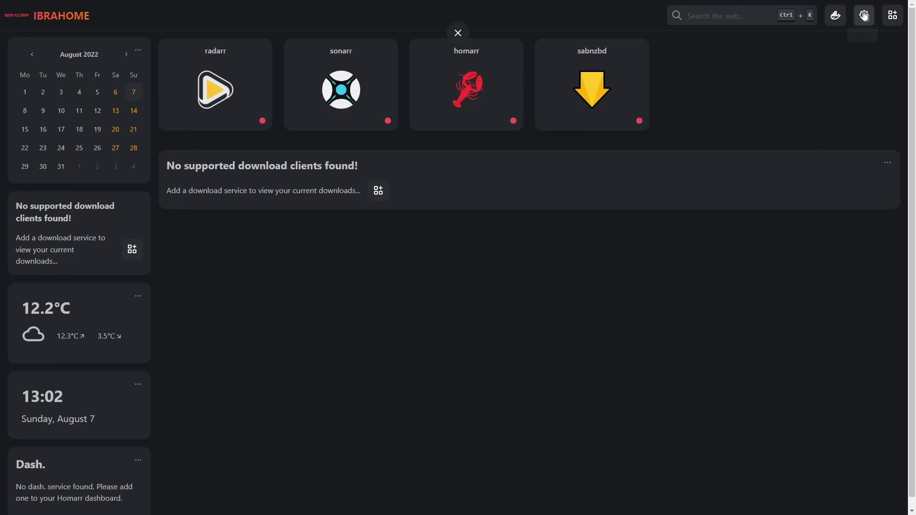
Start a dashboard web search using the !yt YouTube prefix
left_click(722, 21)
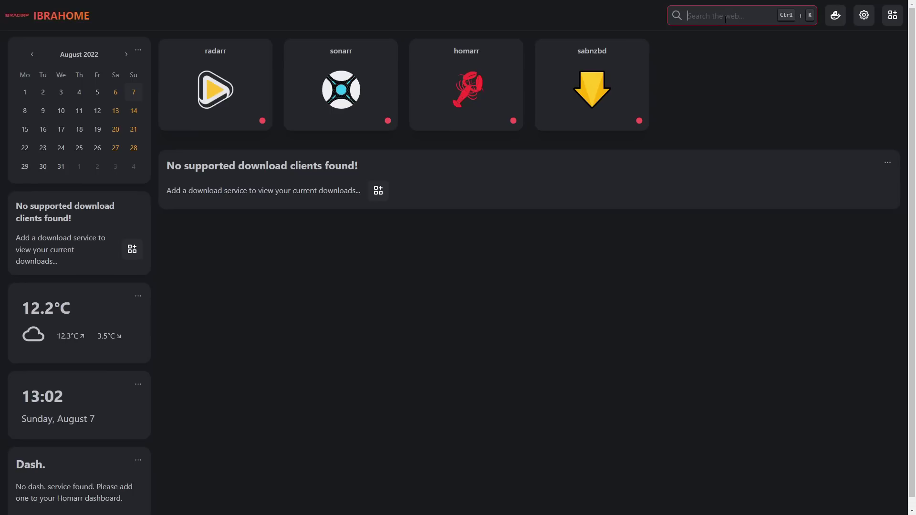
type("!yt")
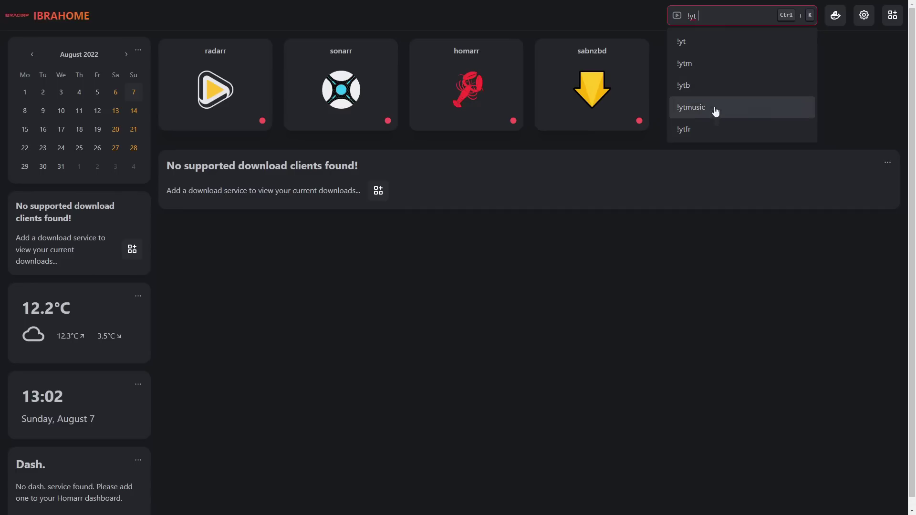
left_click(703, 42)
left_click(717, 17)
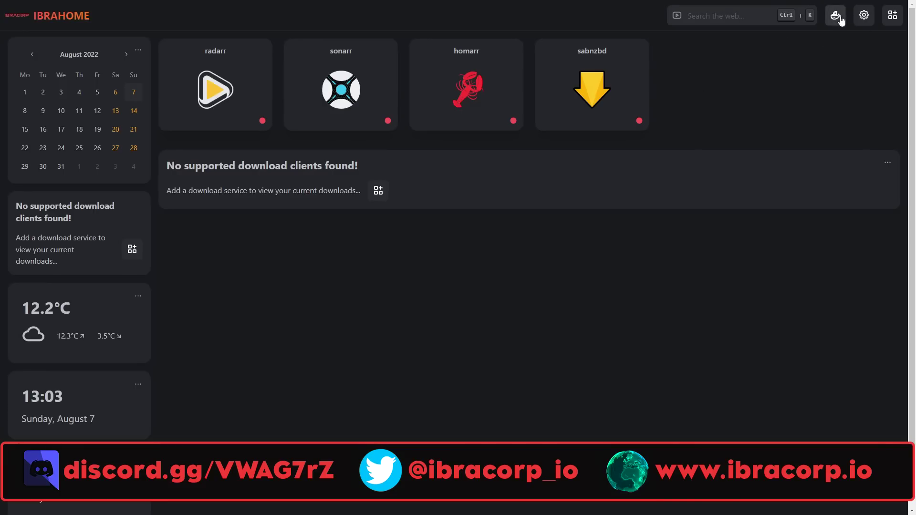
Open and close Settings, then bring up the Docker containers list
left_click(866, 18)
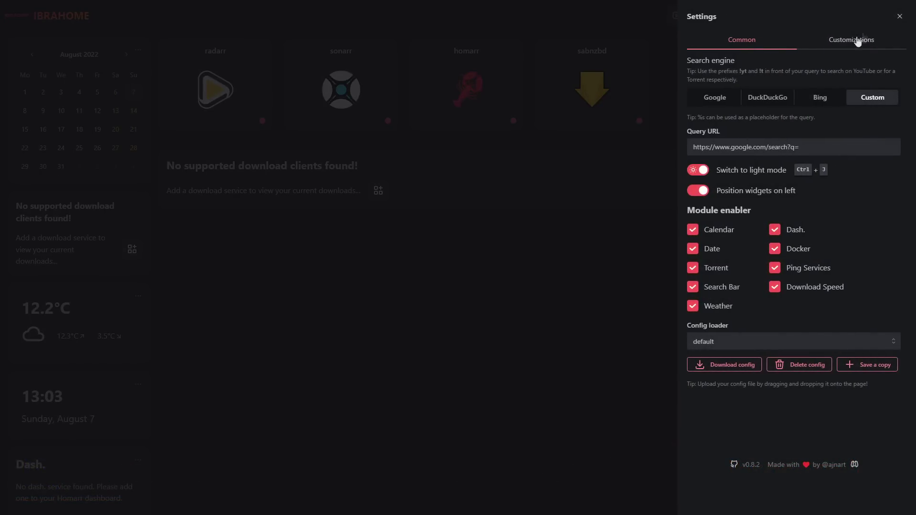
left_click(900, 16)
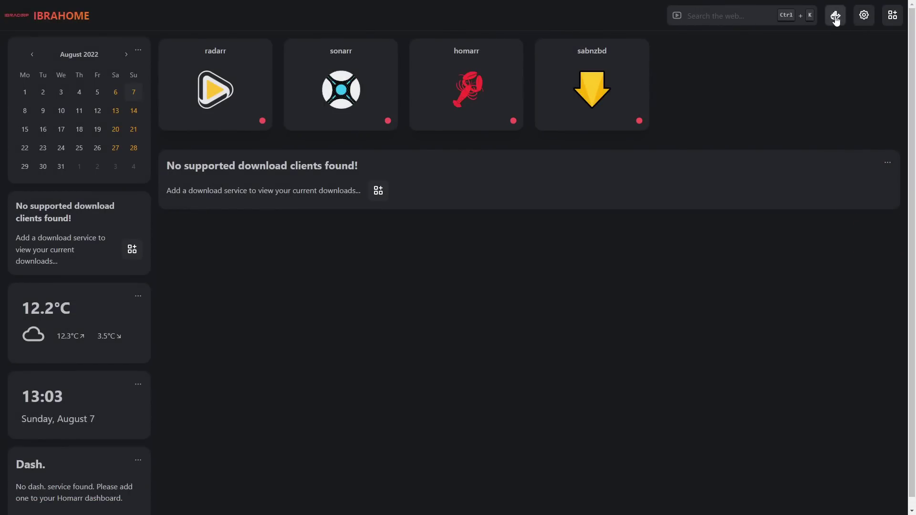
left_click(836, 16)
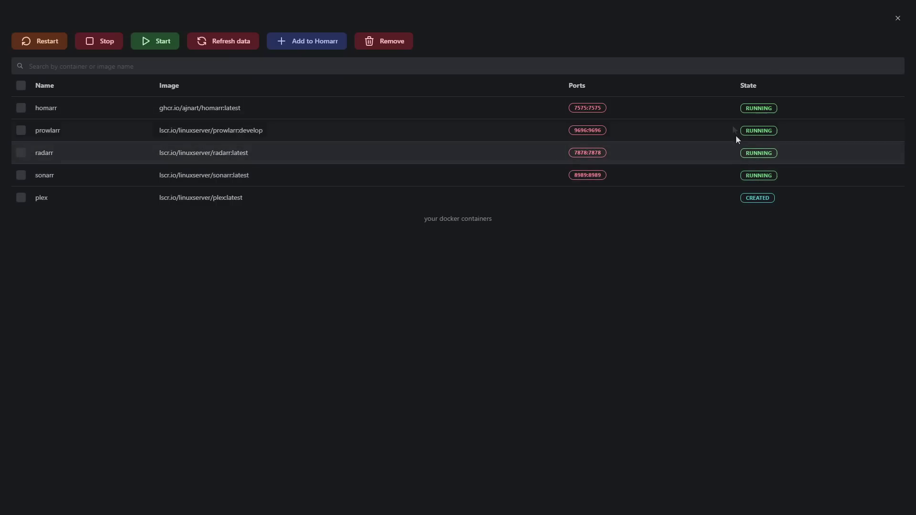
Select only the plex container instead of prowlarr and add it to Homarr
left_click(21, 131)
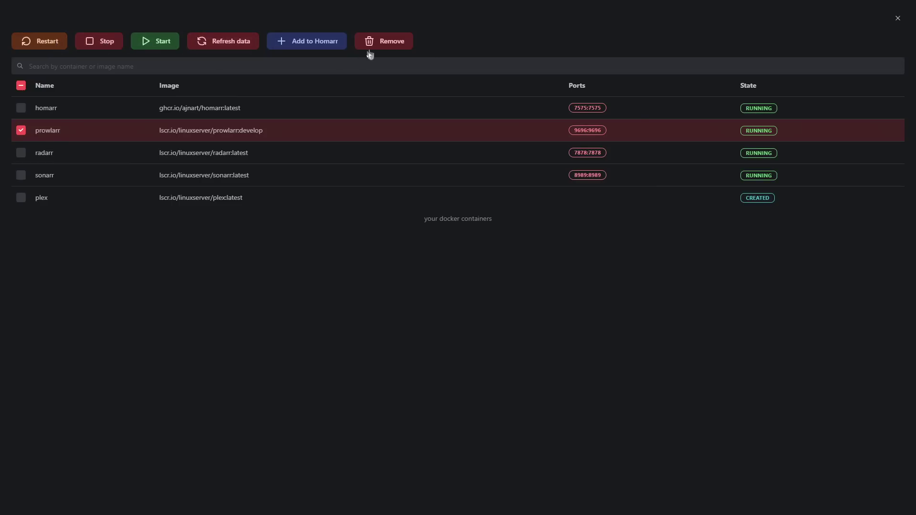
left_click(21, 198)
left_click(21, 131)
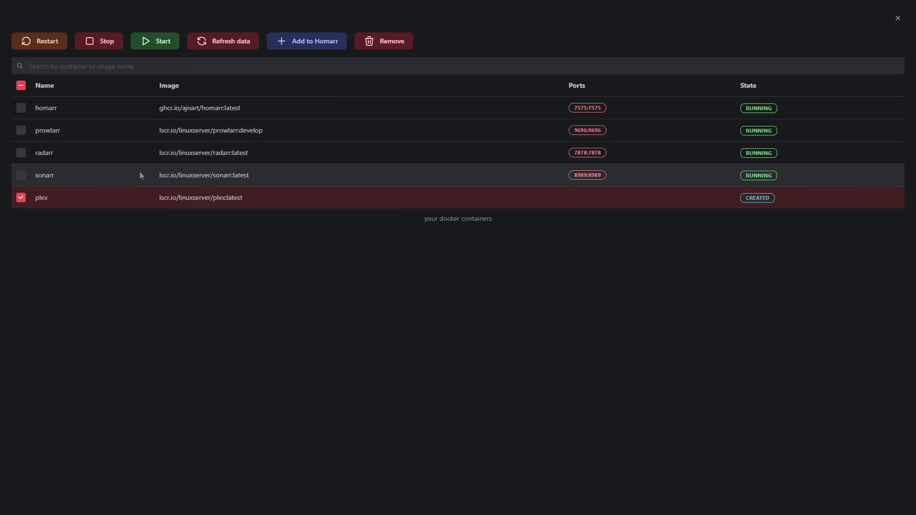
left_click(301, 42)
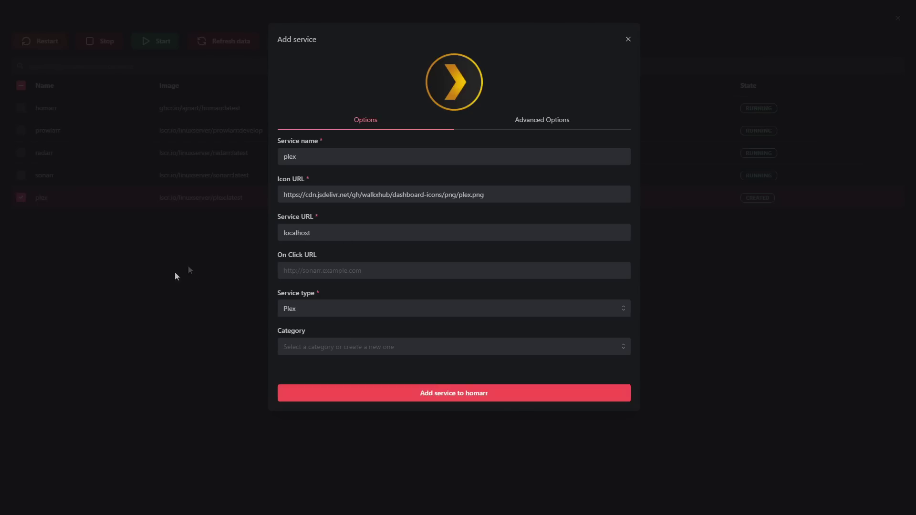
Review plex's on-click URL, service URL and category, then show its advanced options
left_click(314, 265)
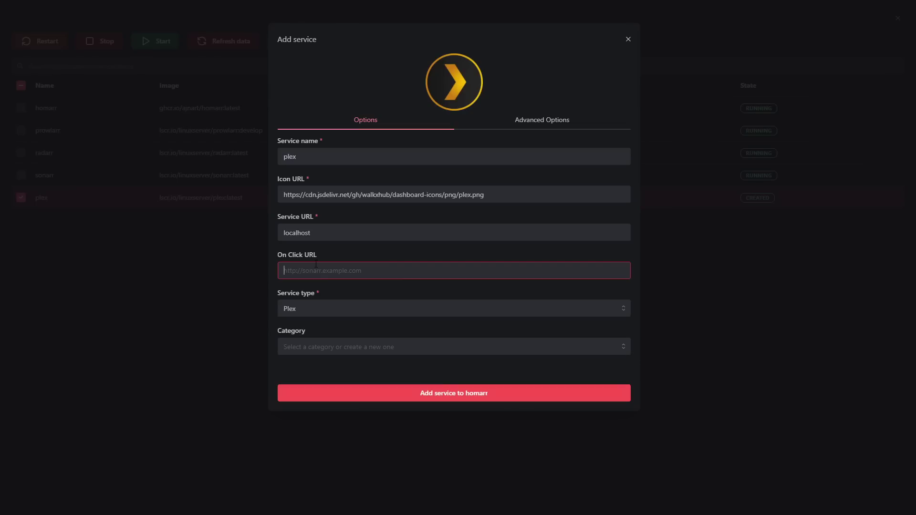
left_click(345, 238)
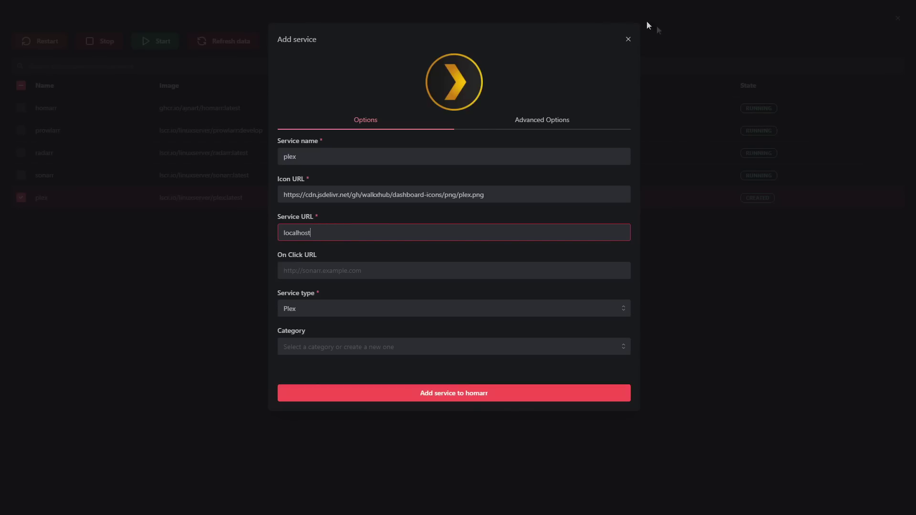
left_click(351, 349)
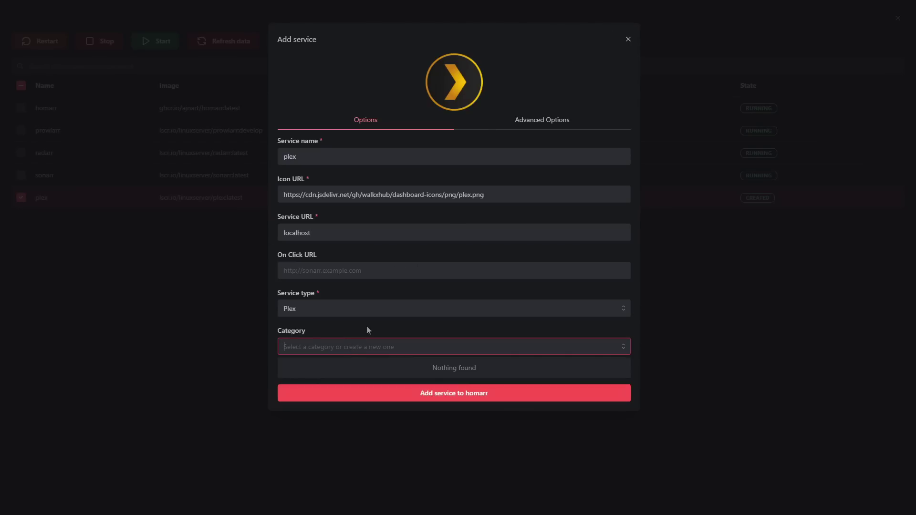
left_click(511, 126)
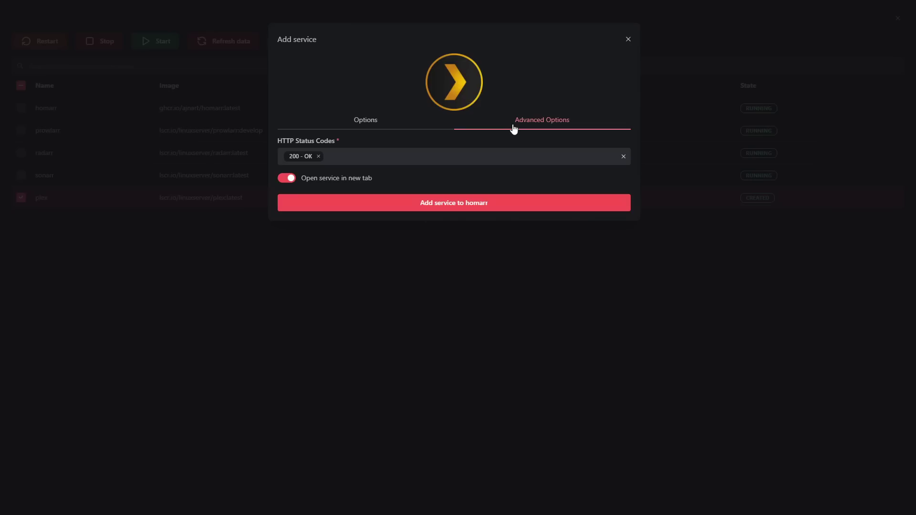
Accept 204 - No Content and 502 - Bad Gateway alongside 200 - OK, then add the plex service
left_click(340, 159)
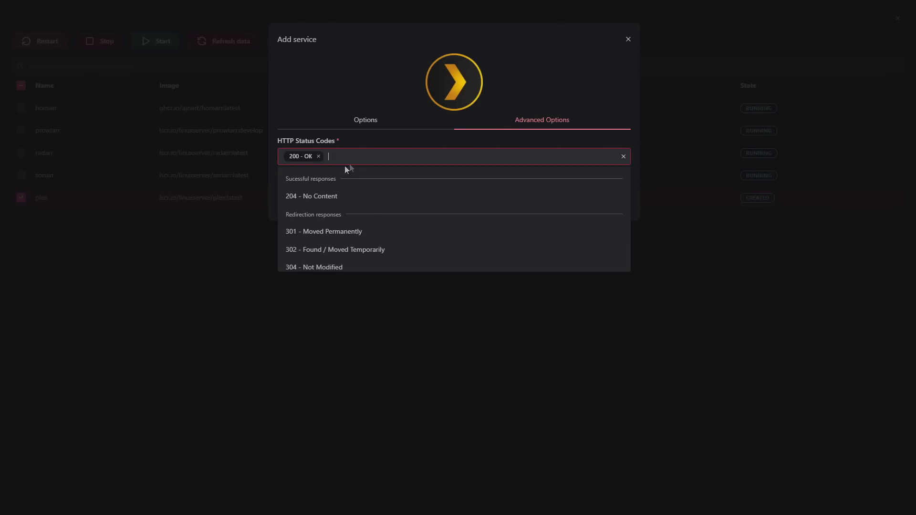
scroll(380, 216, "down", 1)
scroll(380, 219, "down", 10)
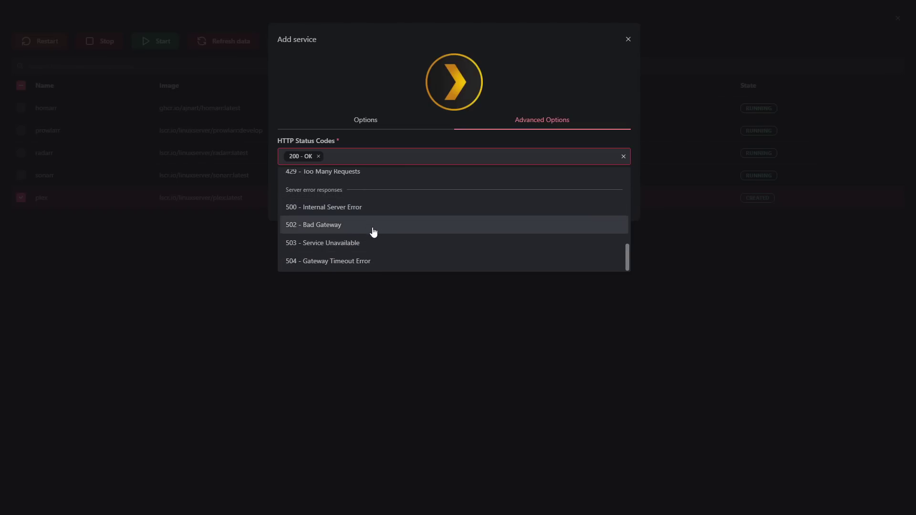
scroll(372, 229, "up", 8)
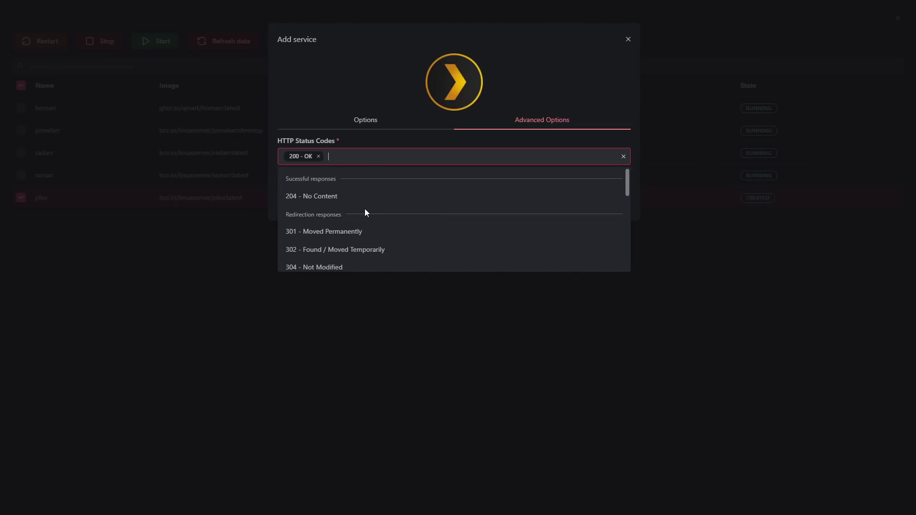
left_click(358, 203)
left_click(404, 157)
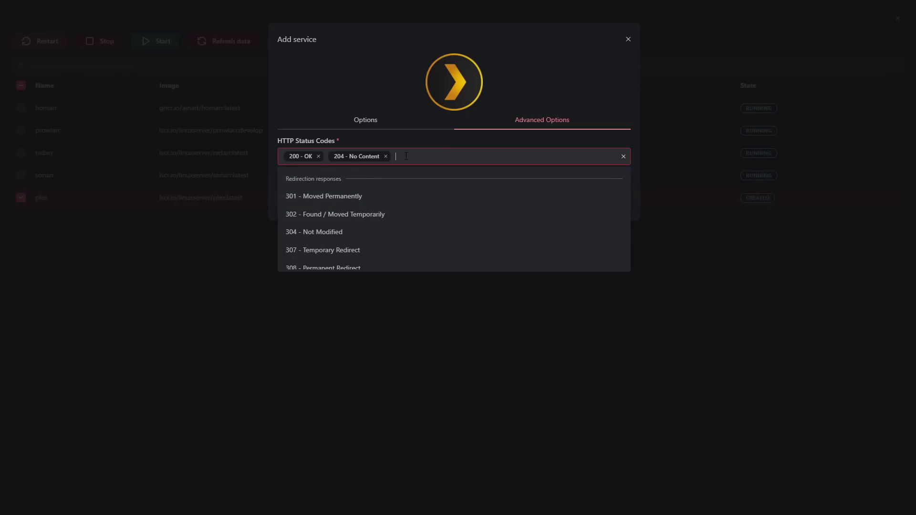
scroll(377, 212, "down", 6)
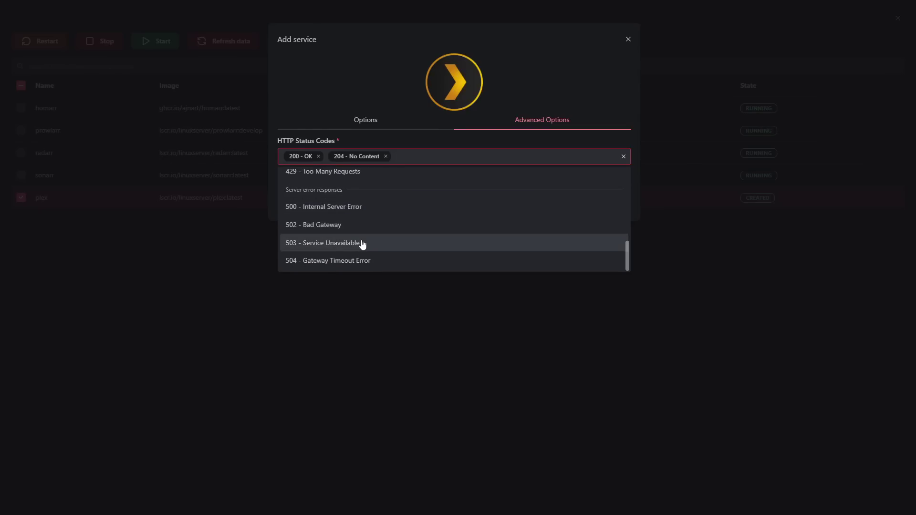
left_click(352, 227)
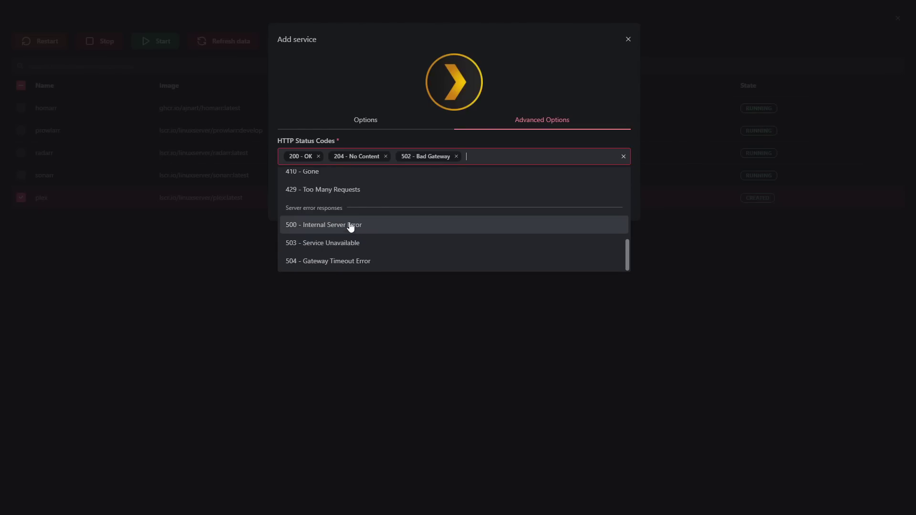
left_click(541, 145)
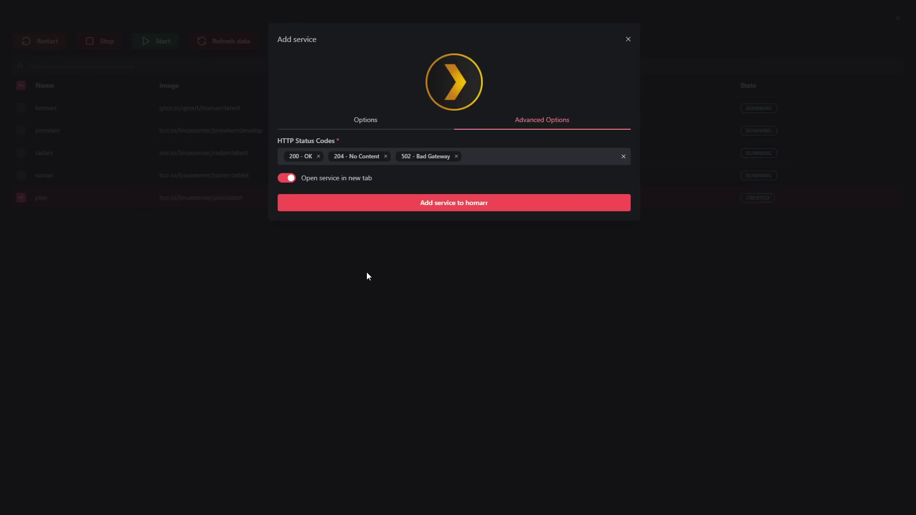
left_click(628, 39)
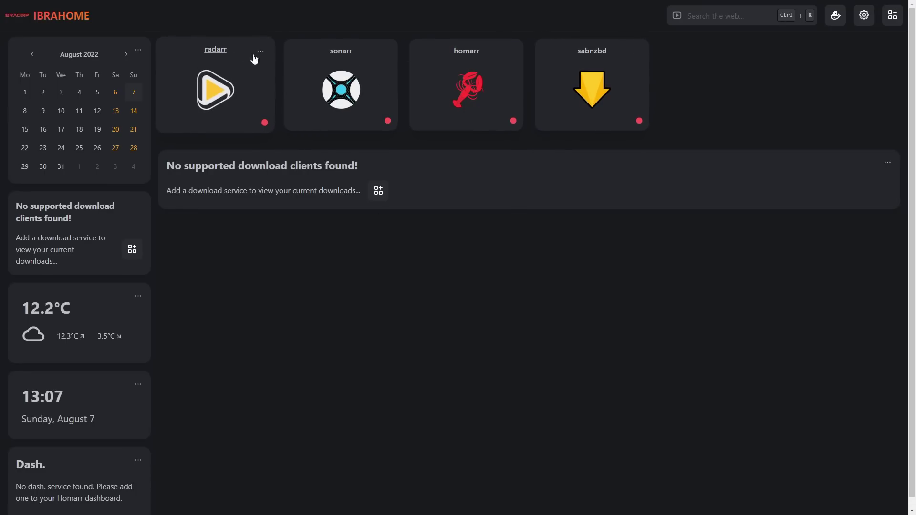
left_click(260, 51)
left_click(293, 73)
scroll(359, 263, "down", 2)
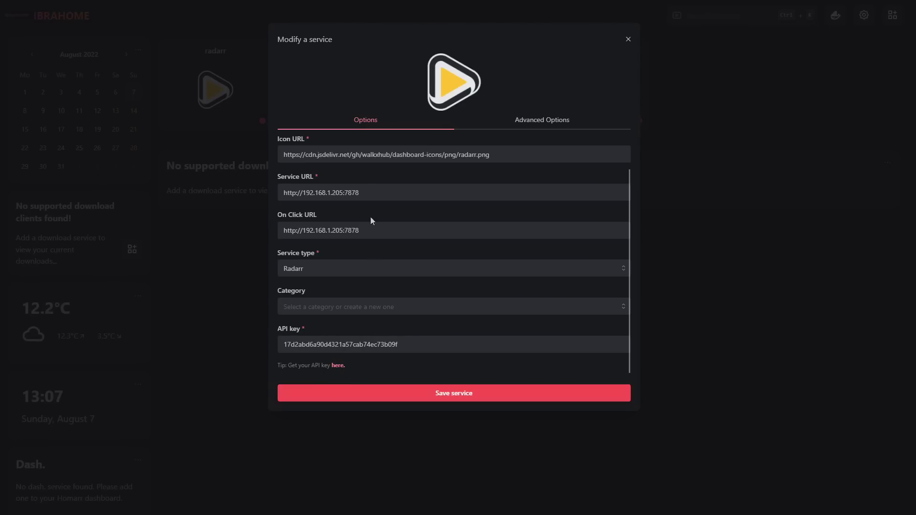
left_click(648, 38)
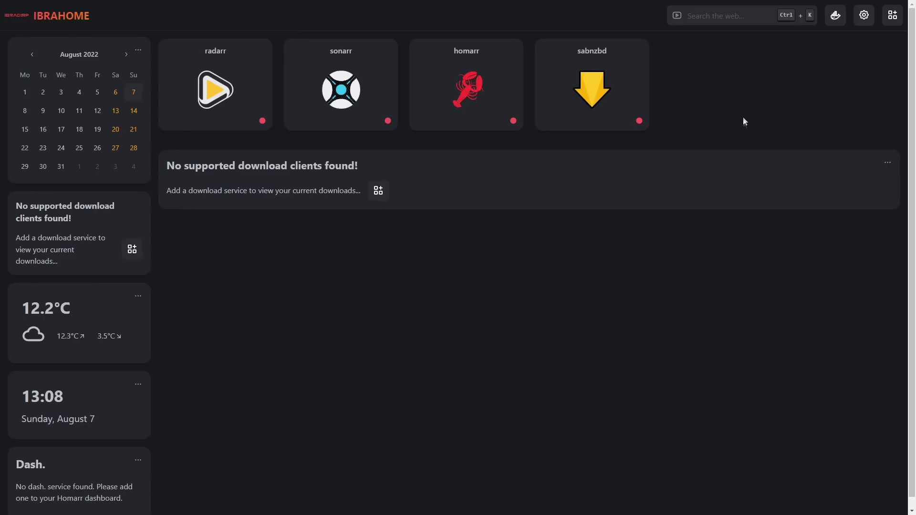
left_click(891, 18)
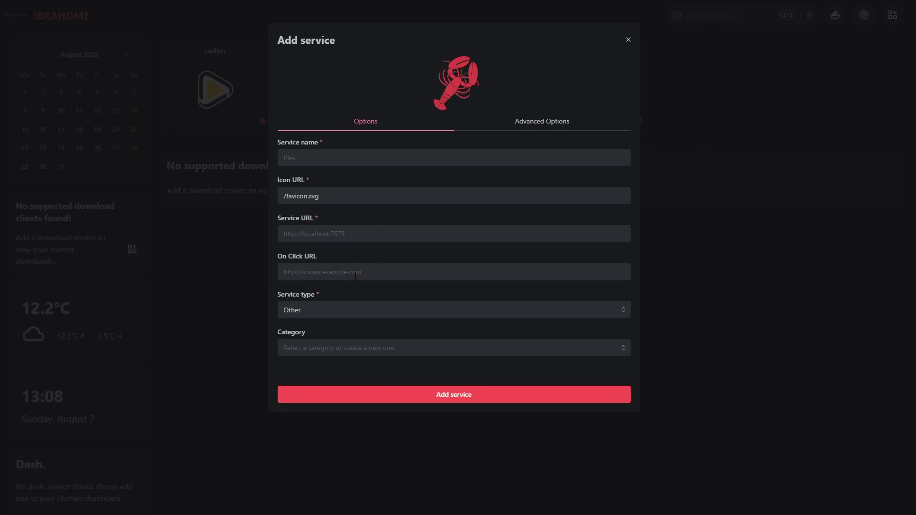
left_click(319, 309)
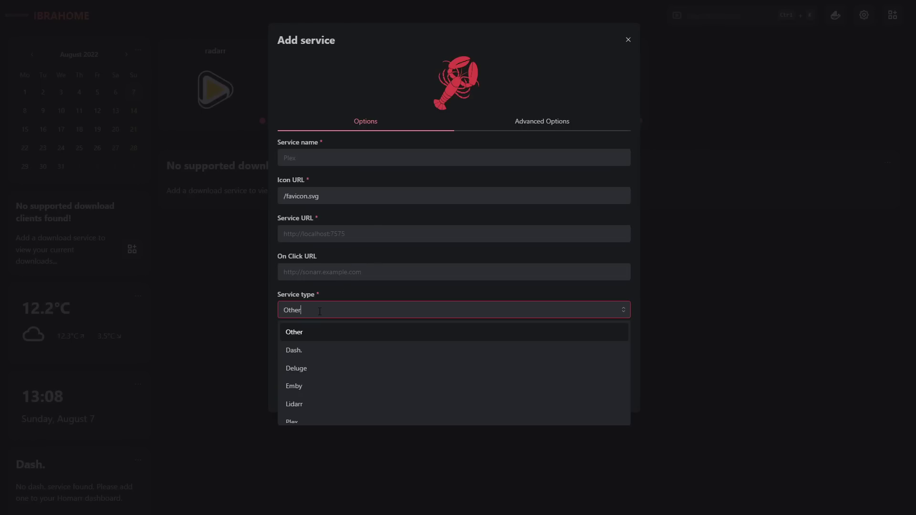
left_click(356, 347)
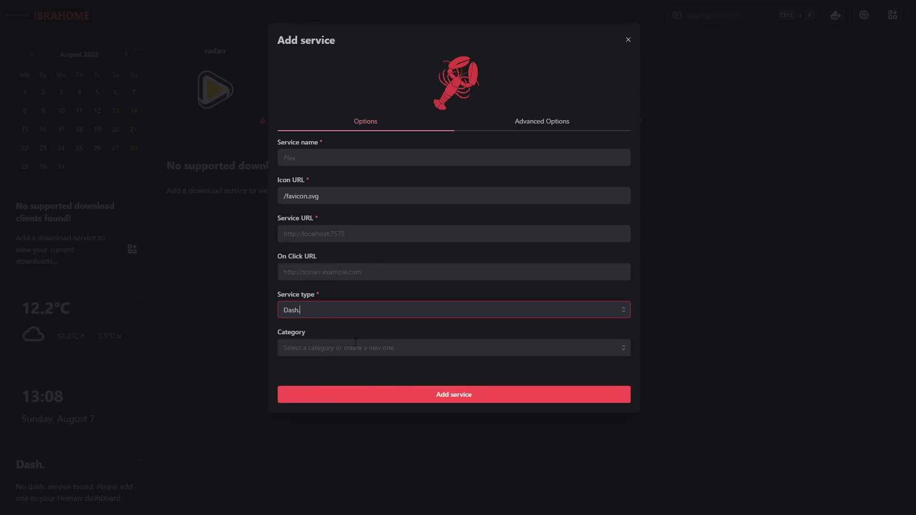
key("Down")
key("Down")
key("Return")
key("Down")
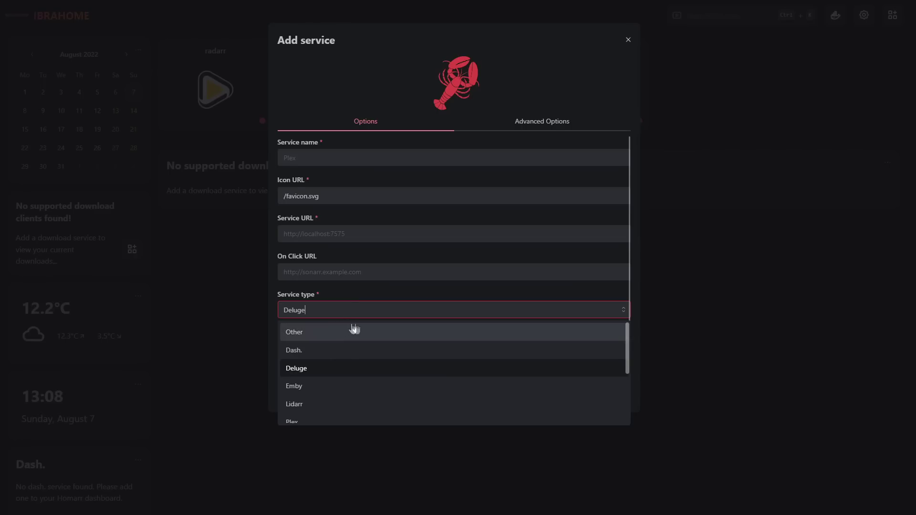
key("Return")
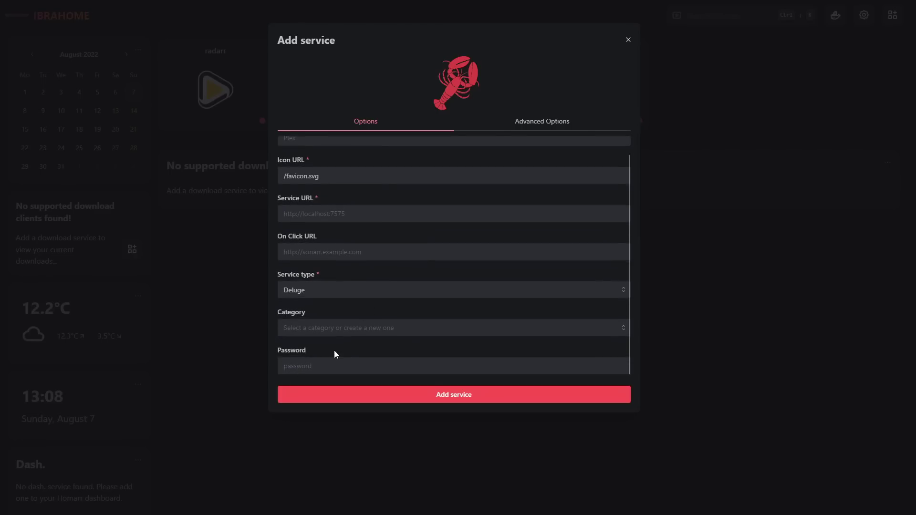
left_click(330, 286)
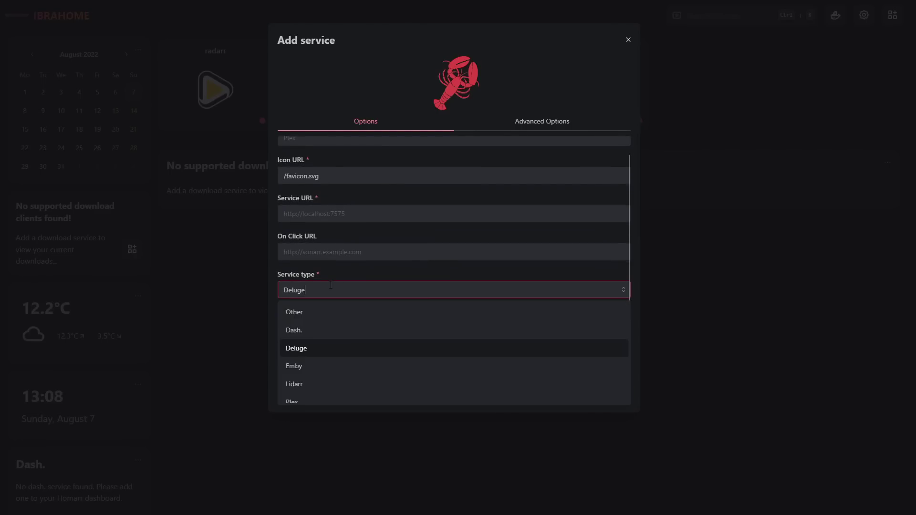
left_click(325, 367)
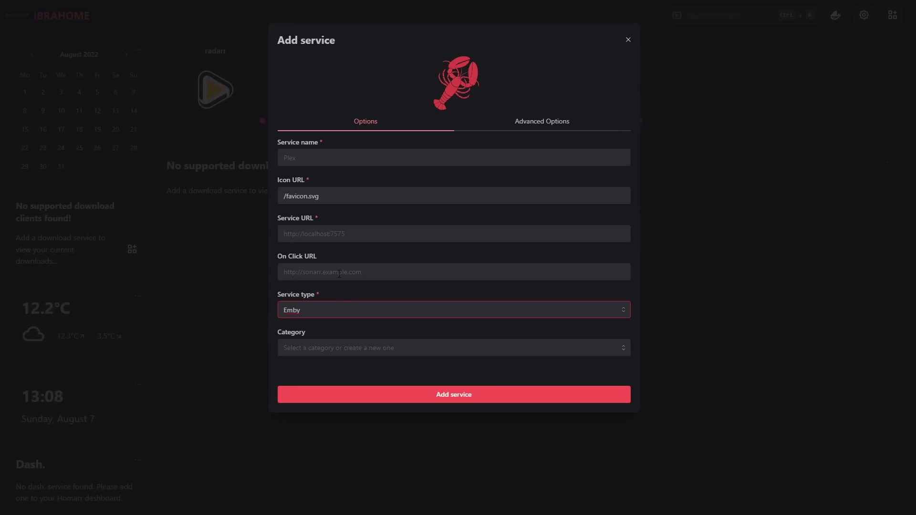
left_click(340, 309)
scroll(382, 368, "down", 3)
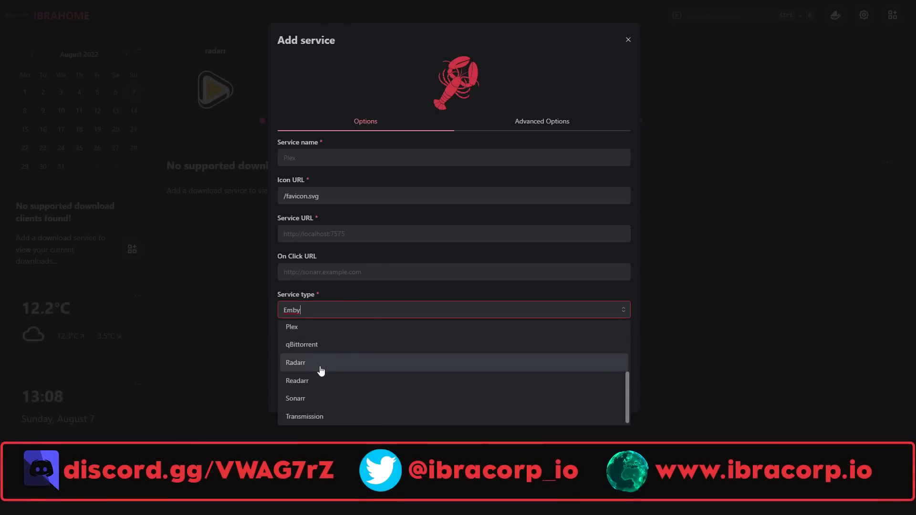
left_click(311, 382)
scroll(334, 363, "down", 2)
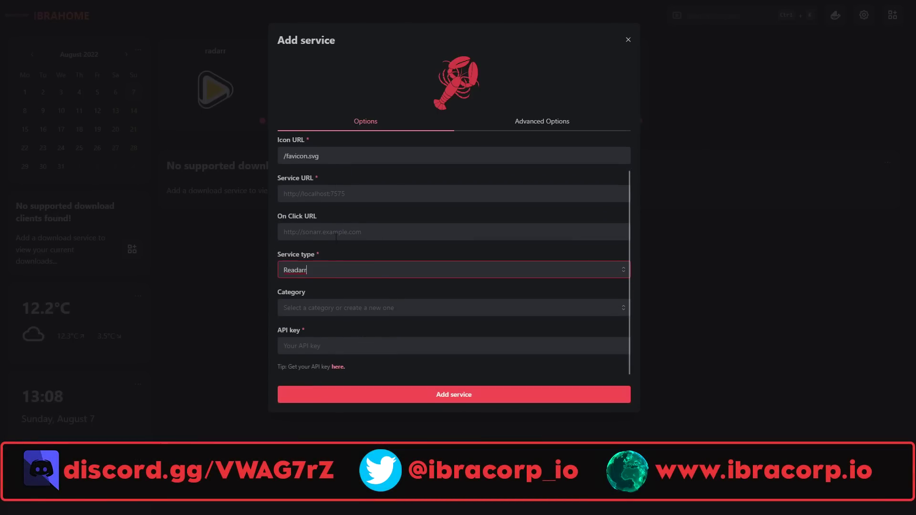
scroll(382, 238, "up", 1)
scroll(406, 258, "down", 1)
left_click(439, 271)
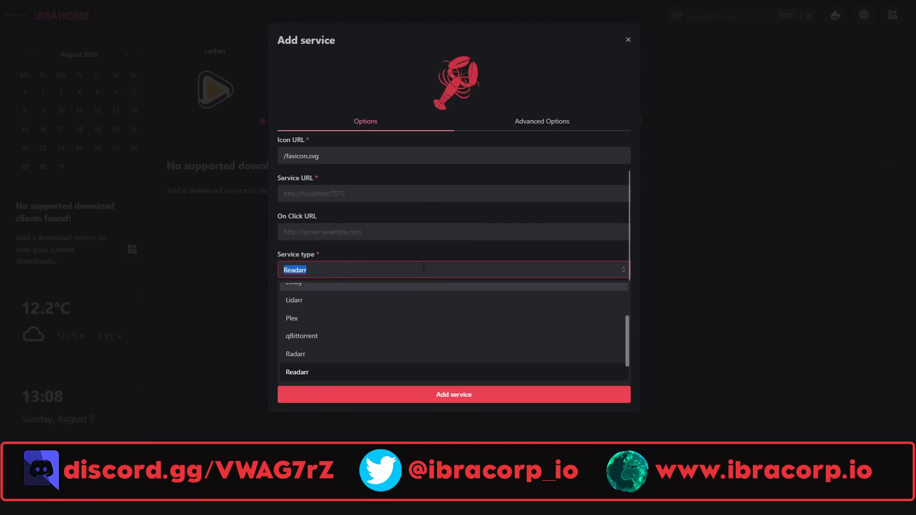
scroll(395, 332, "down", 2)
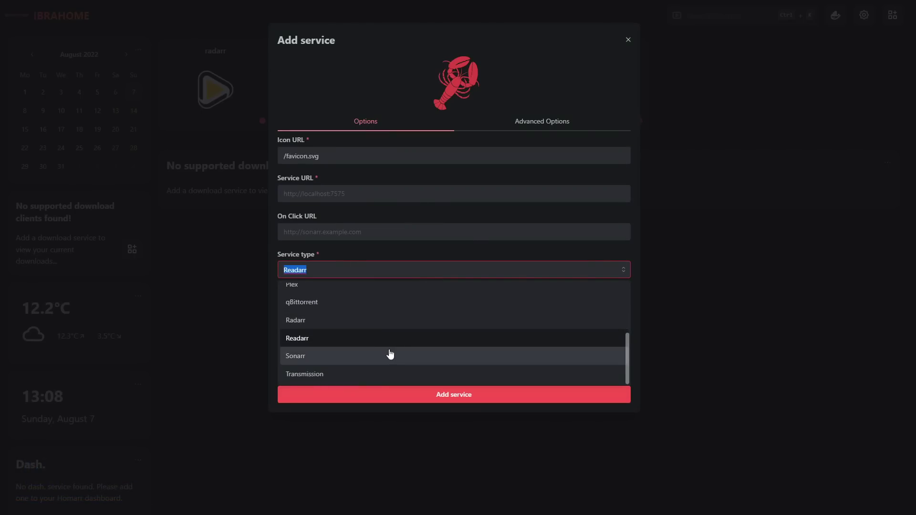
scroll(388, 353, "up", 3)
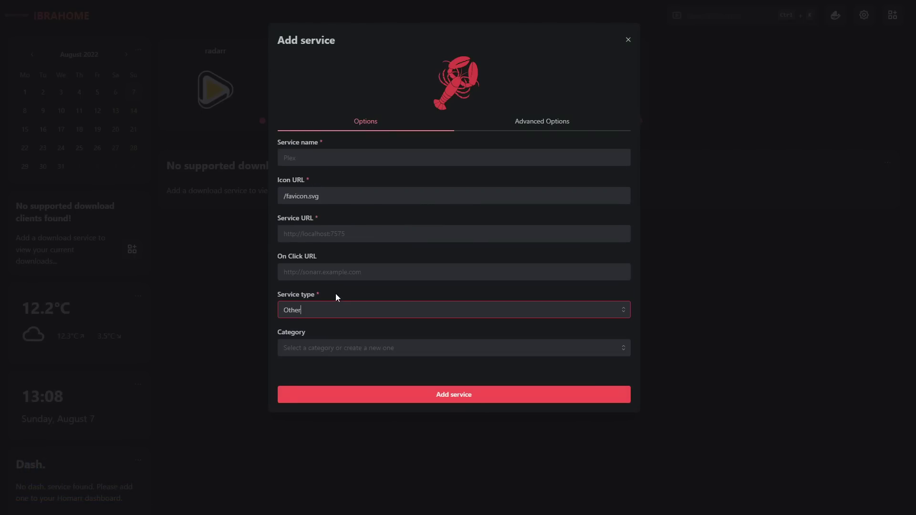
left_click(508, 132)
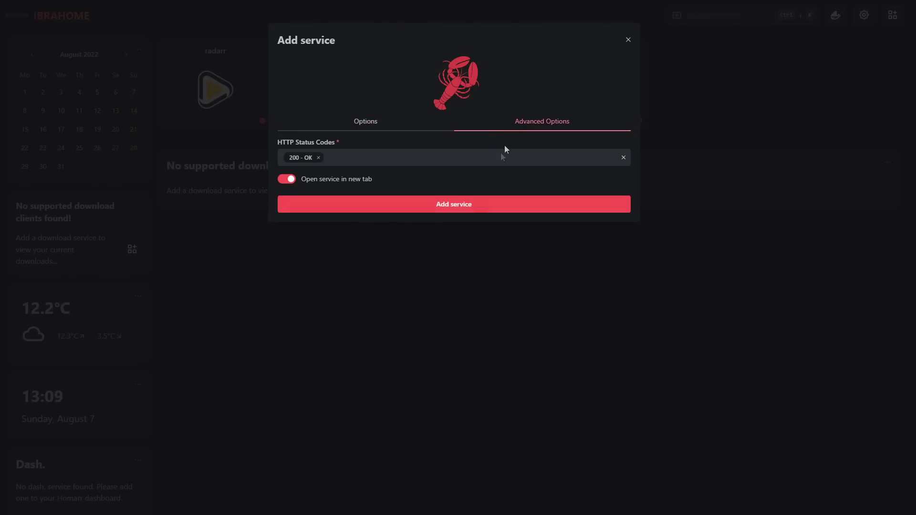
Close the new-service form and look at the weather widget's settings without changing them
left_click(628, 40)
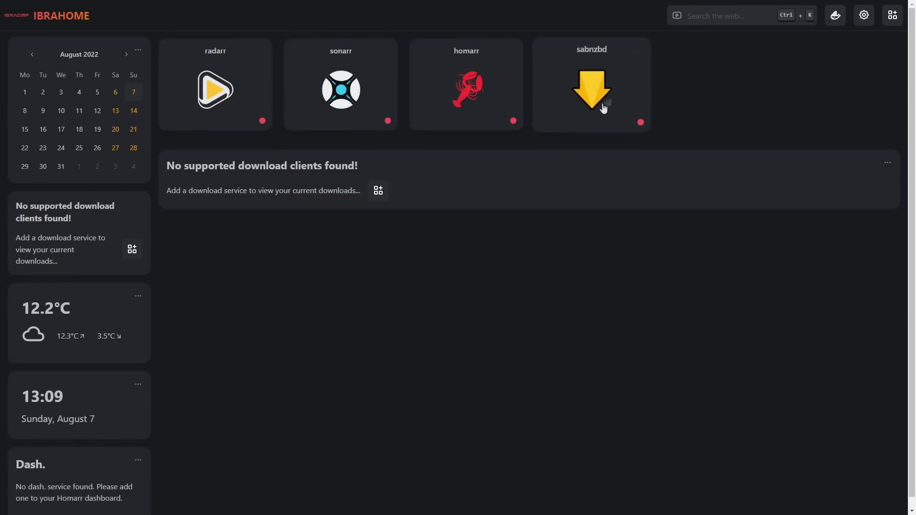
left_click(136, 287)
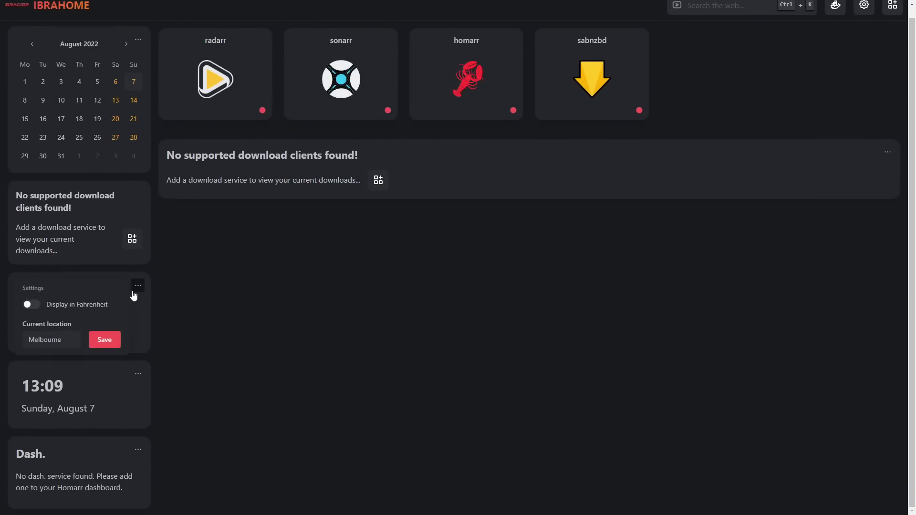
left_click(135, 292)
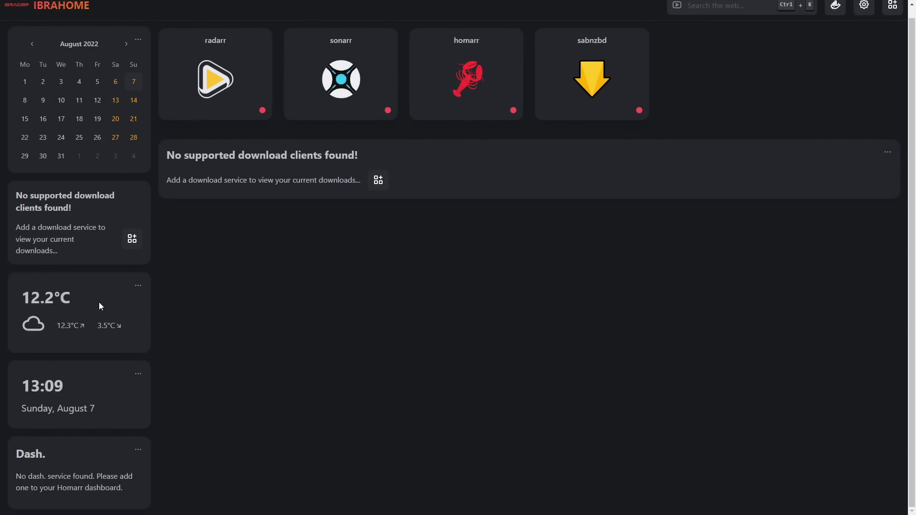
left_click(138, 291)
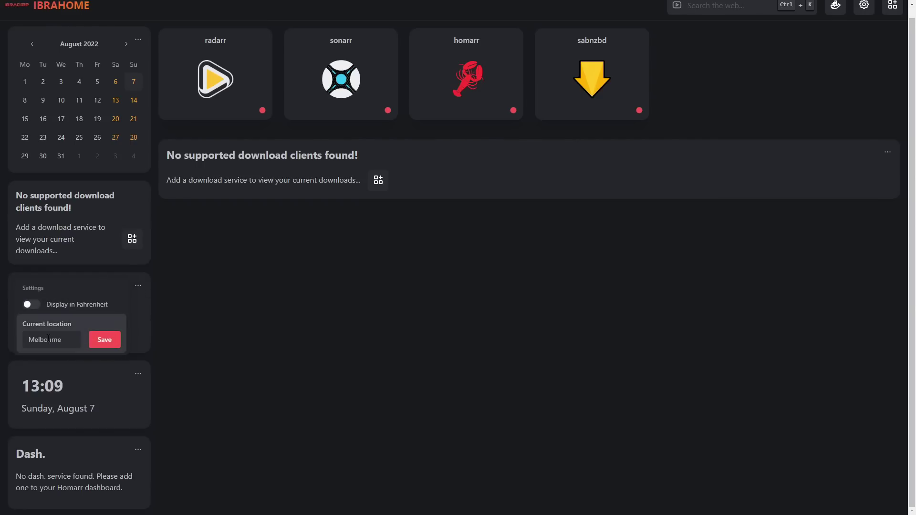
key("Return")
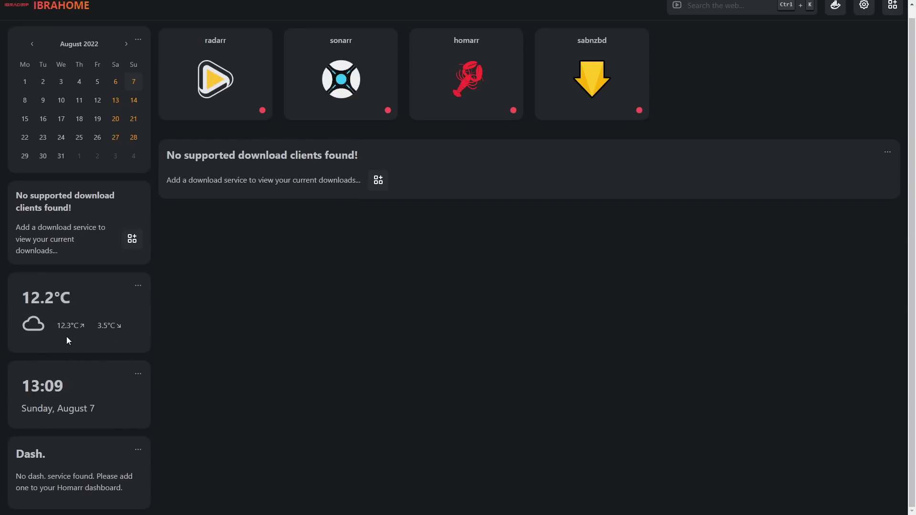
Turn off 'Display full time (24-hour)' in the clock widget's settings
left_click(138, 375)
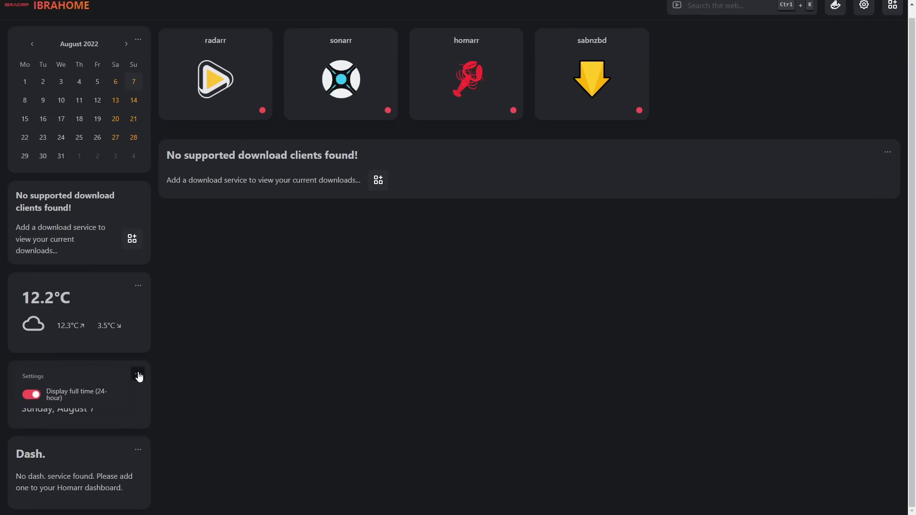
left_click(31, 395)
left_click(178, 389)
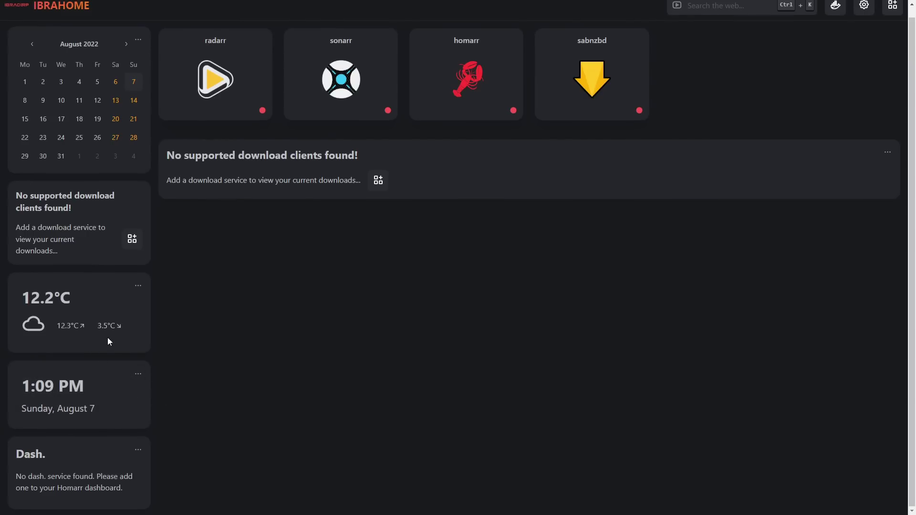
Open the Add service form and close it without adding anything
scroll(110, 325, "up", 1)
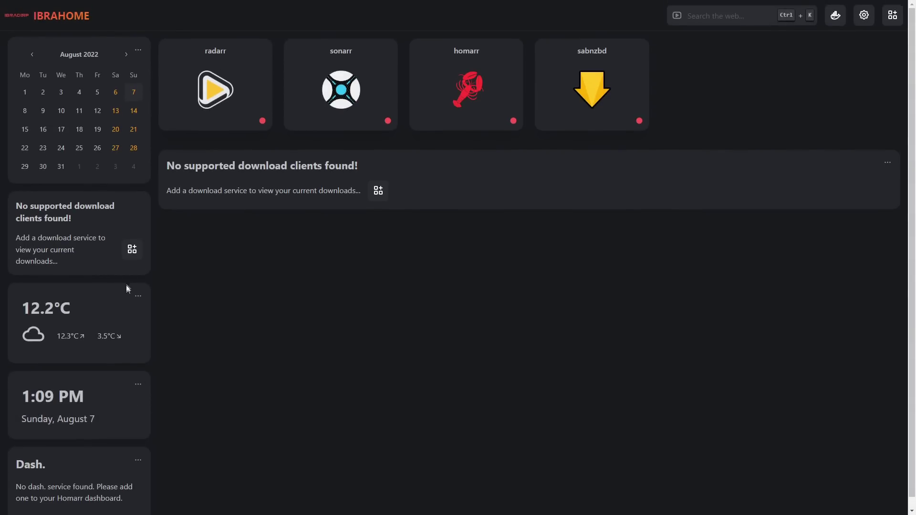
left_click(132, 249)
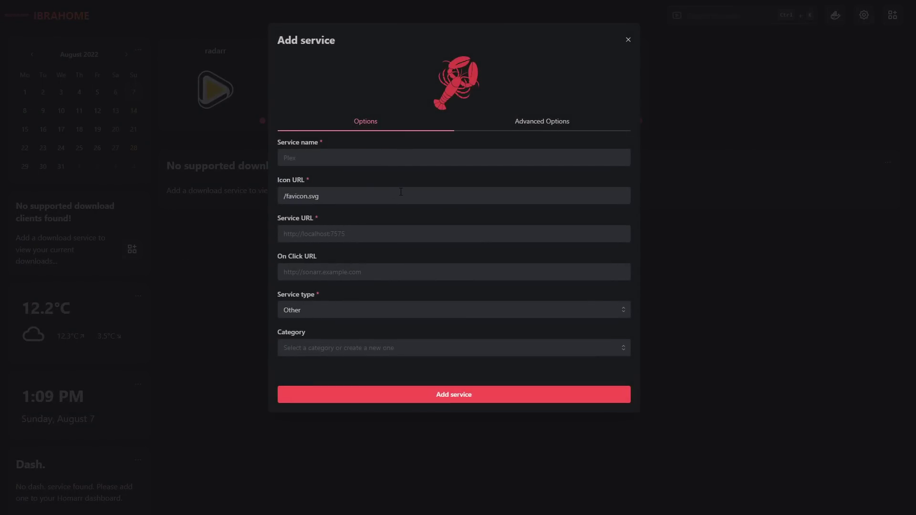
left_click(628, 40)
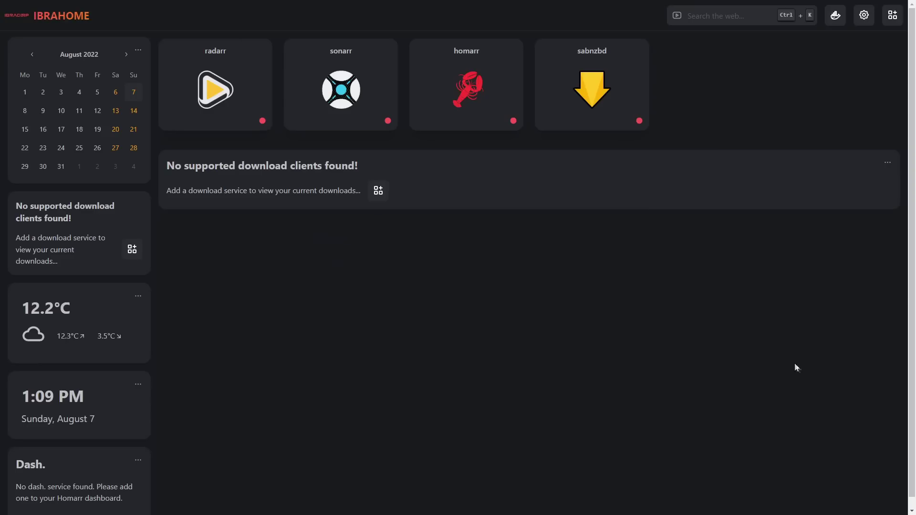